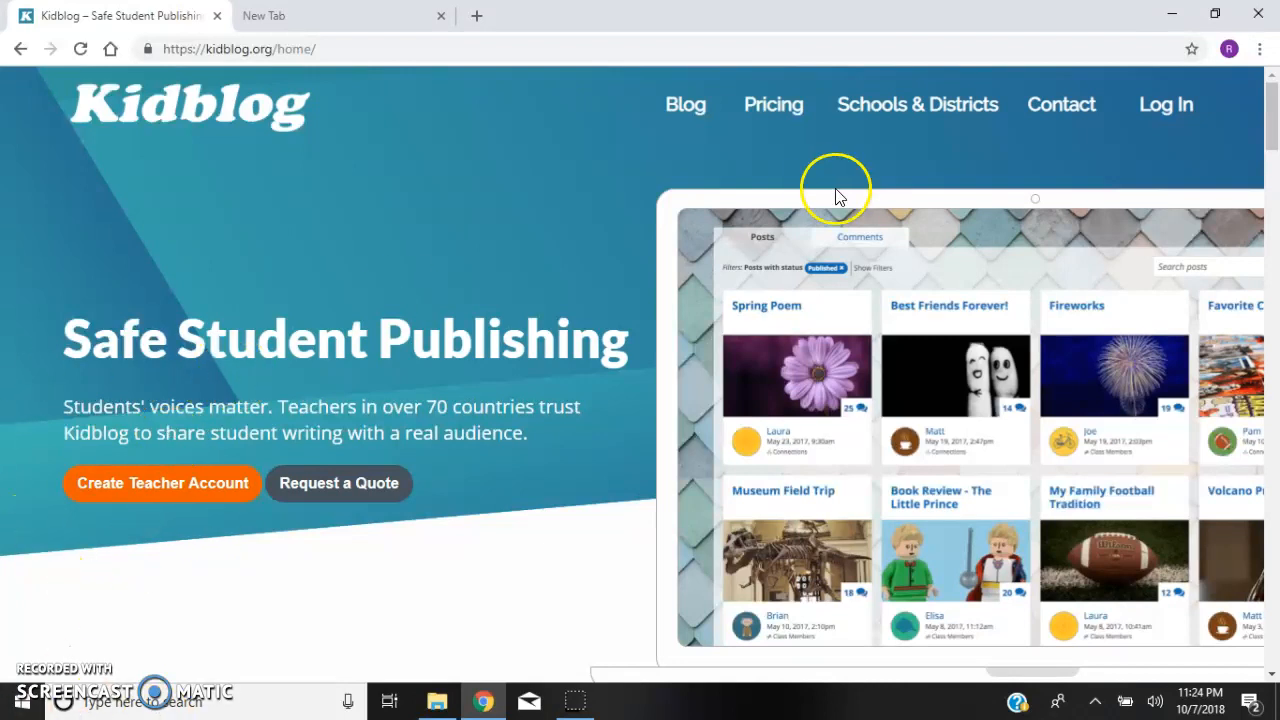
Log in and create a new class using the teacher's suggested class name and the description "1st Period P.E."
left_click(1166, 104)
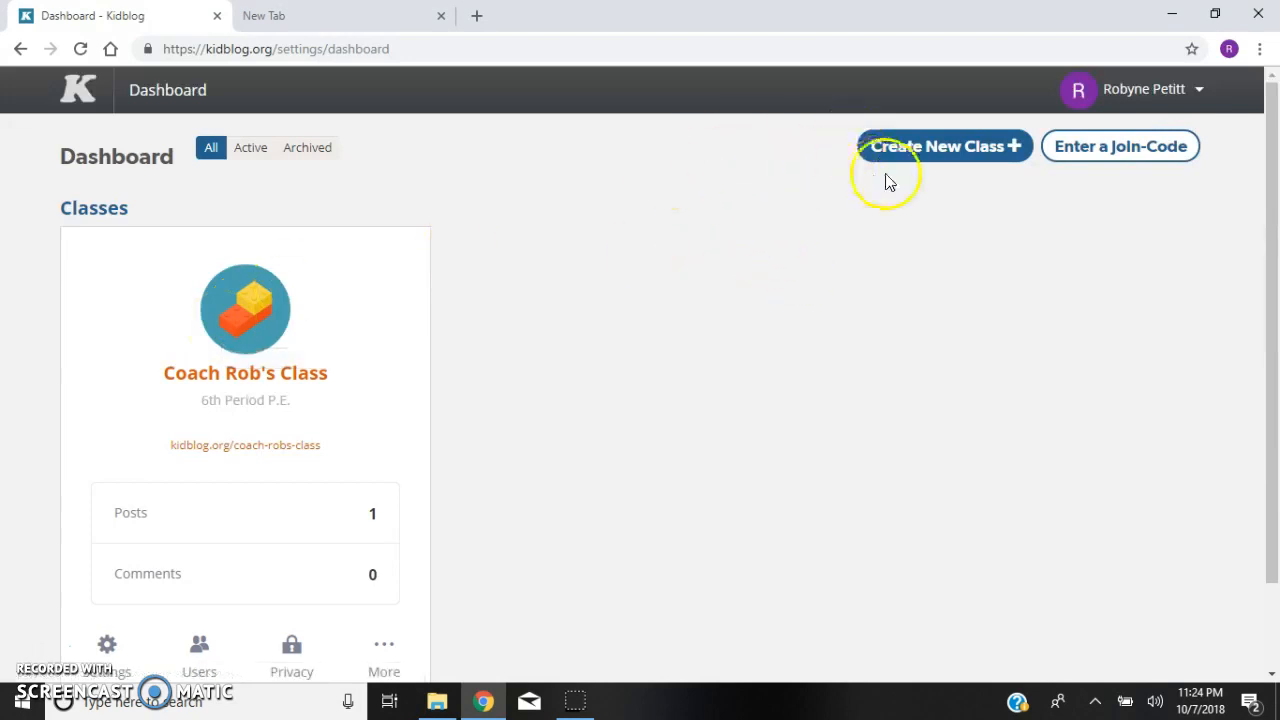
left_click(918, 157)
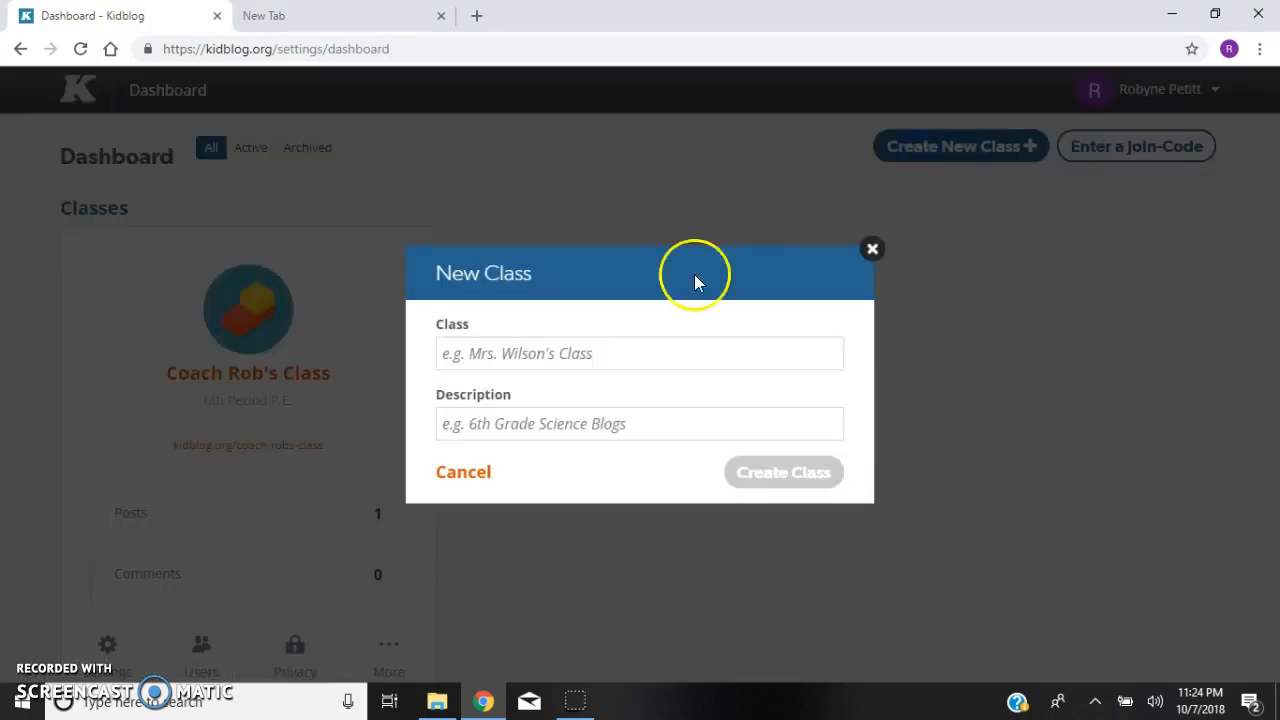
left_click(564, 352)
key("Down")
key("Return")
left_click(516, 424)
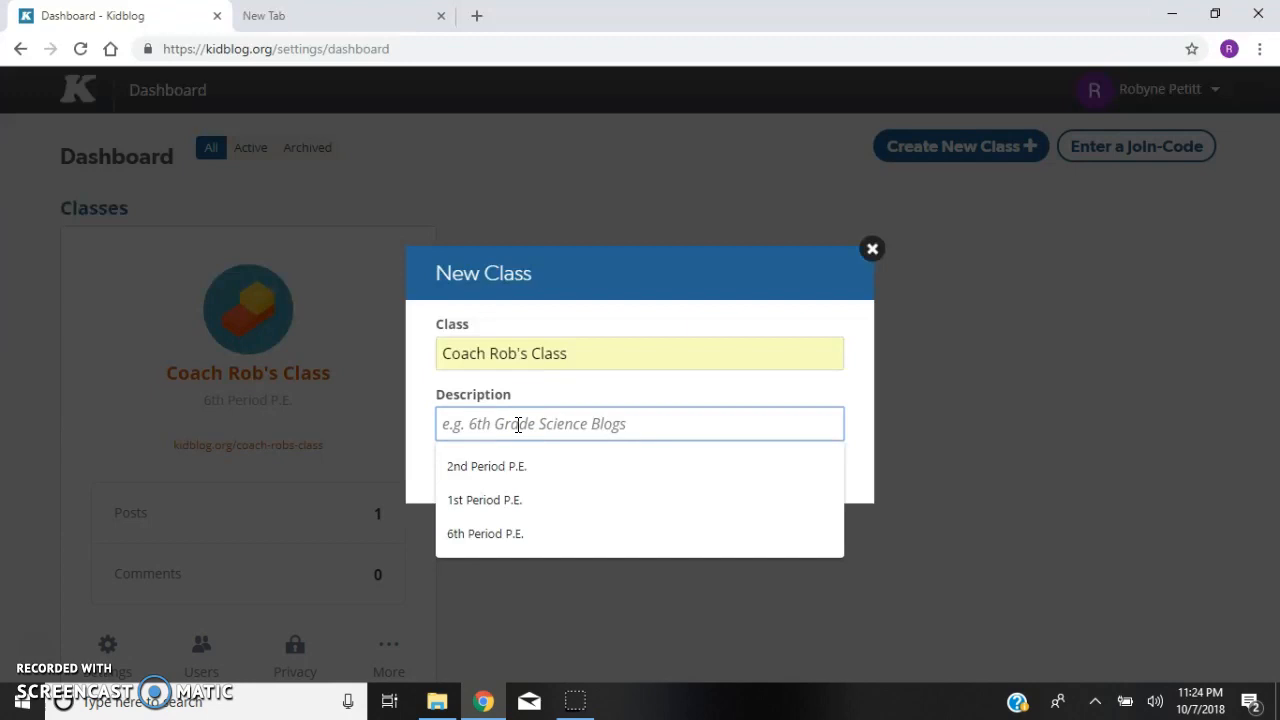
left_click(479, 499)
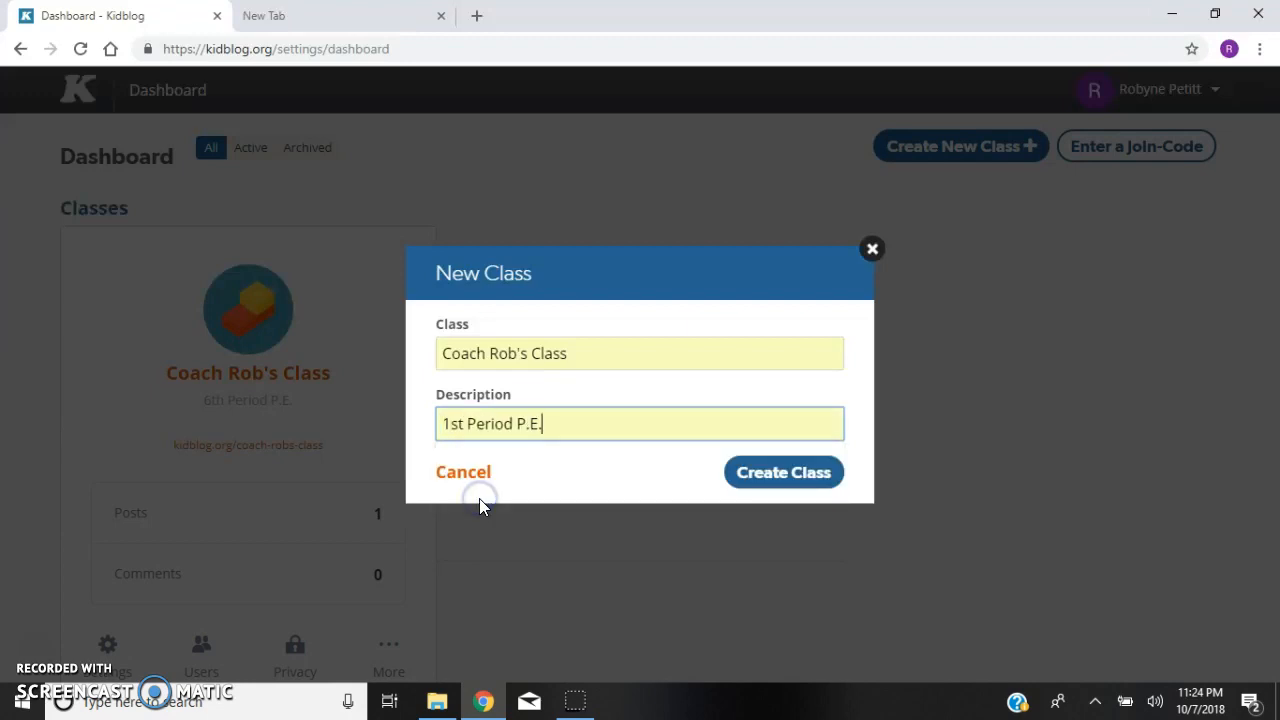
left_click(812, 482)
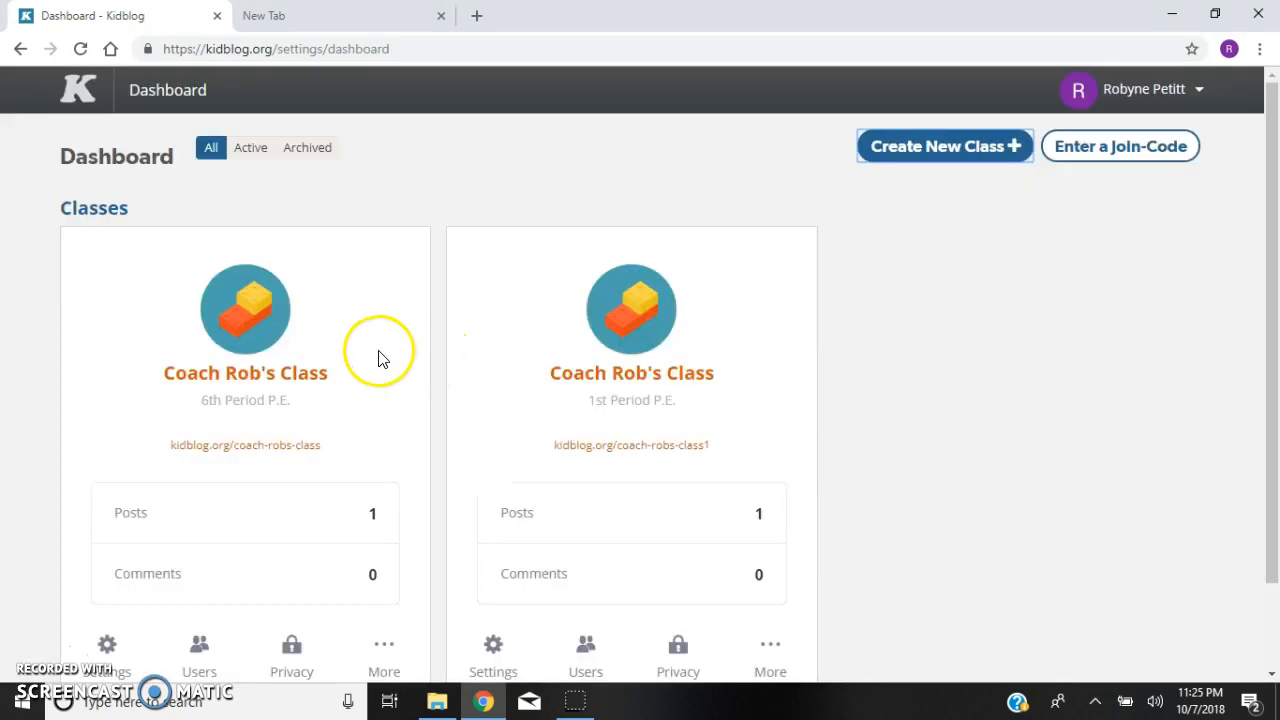
Open the 6th Period P.E. class and start a new post titled "Badminton"
left_click(272, 383)
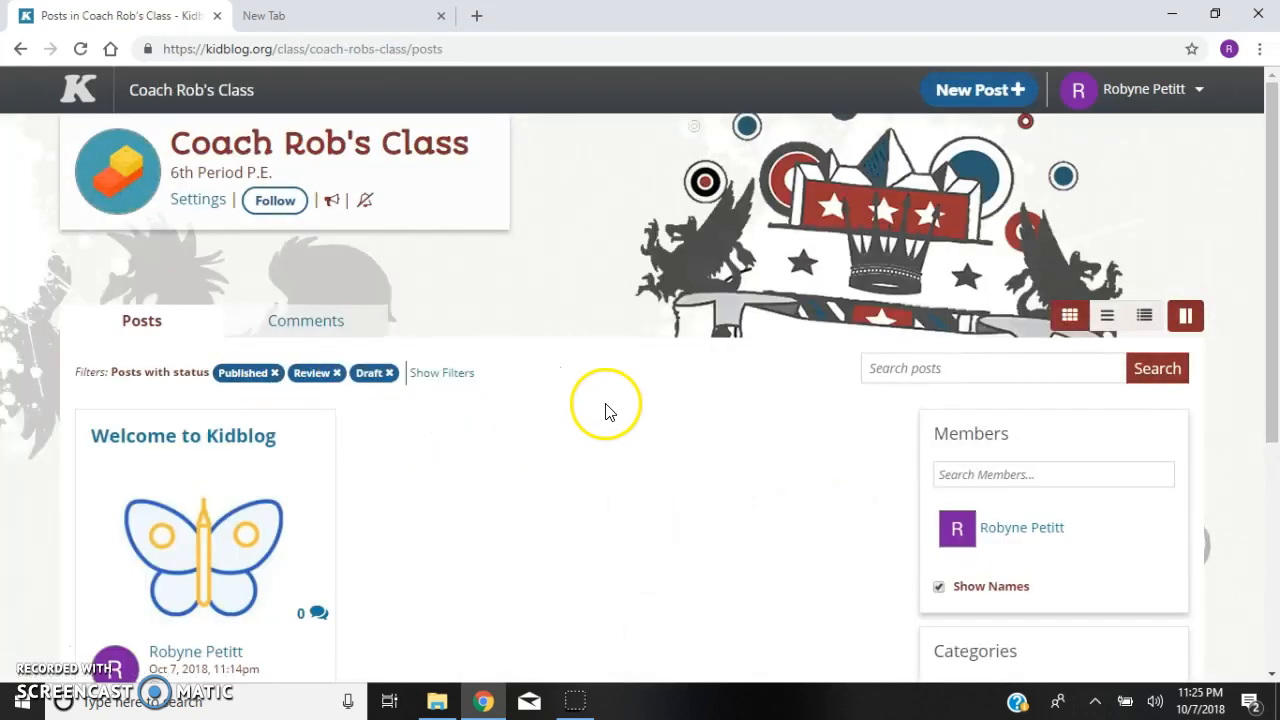
left_click(955, 95)
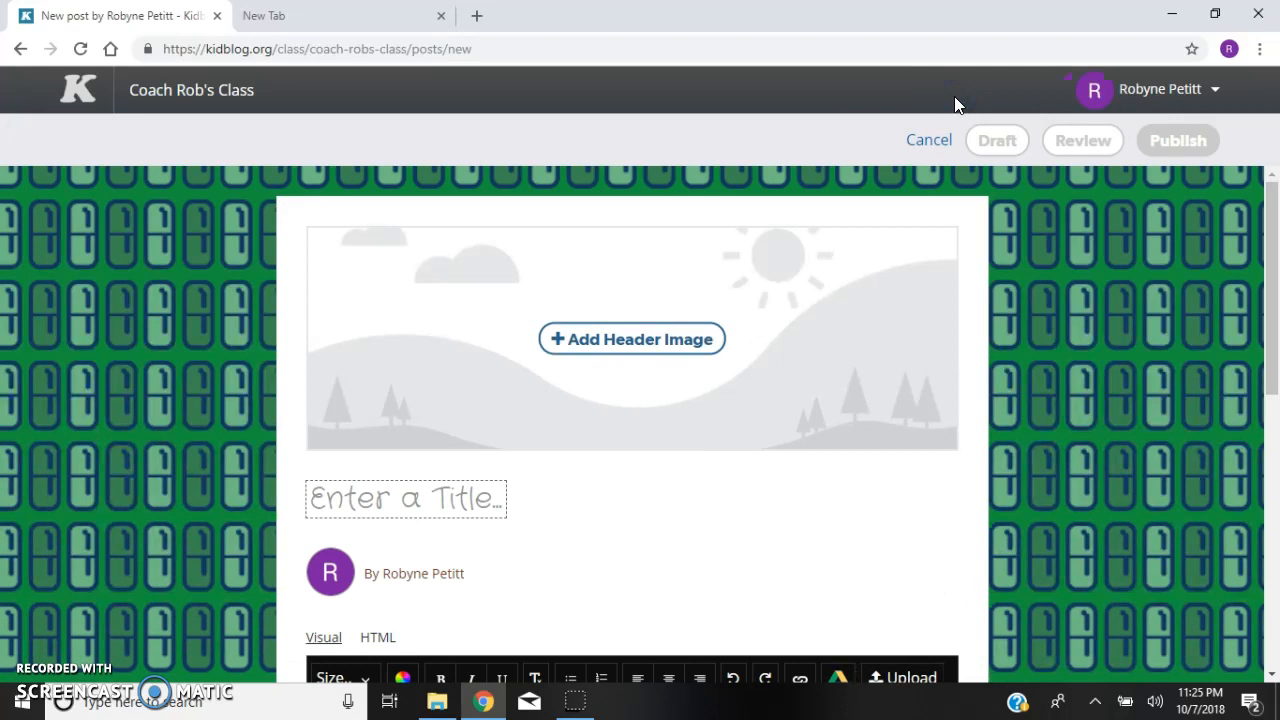
left_click(452, 500)
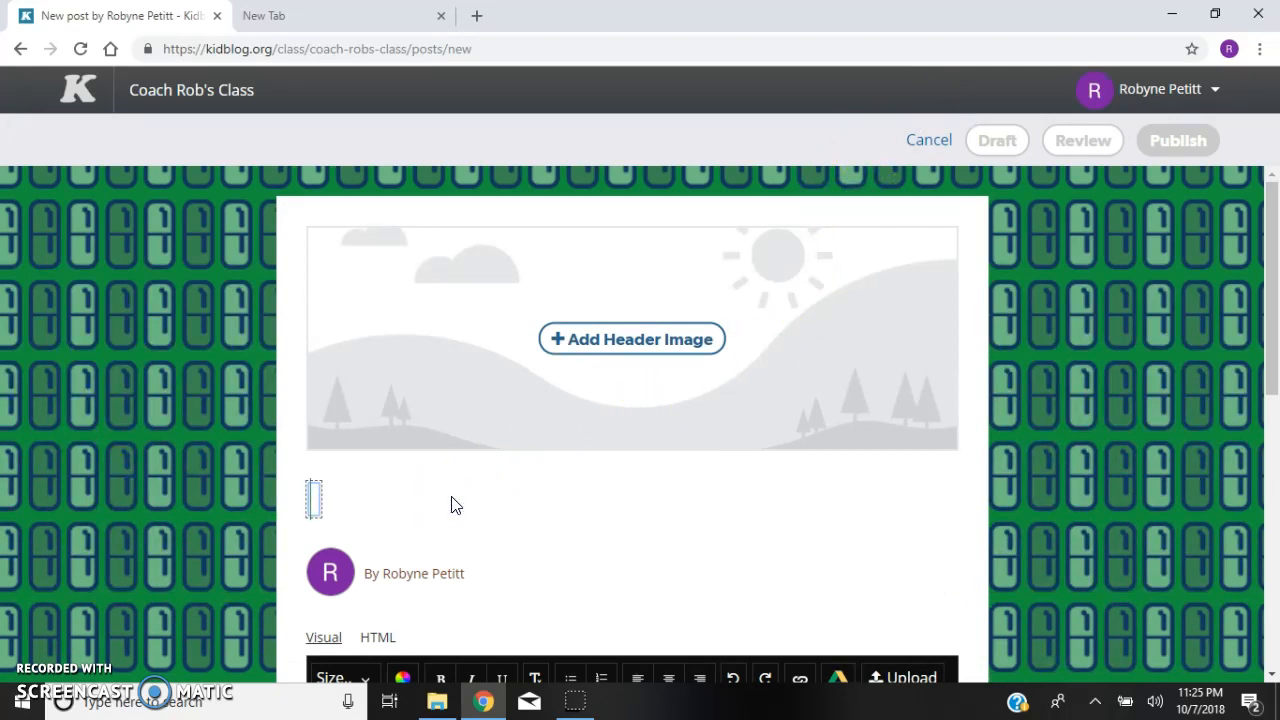
type("Badmin")
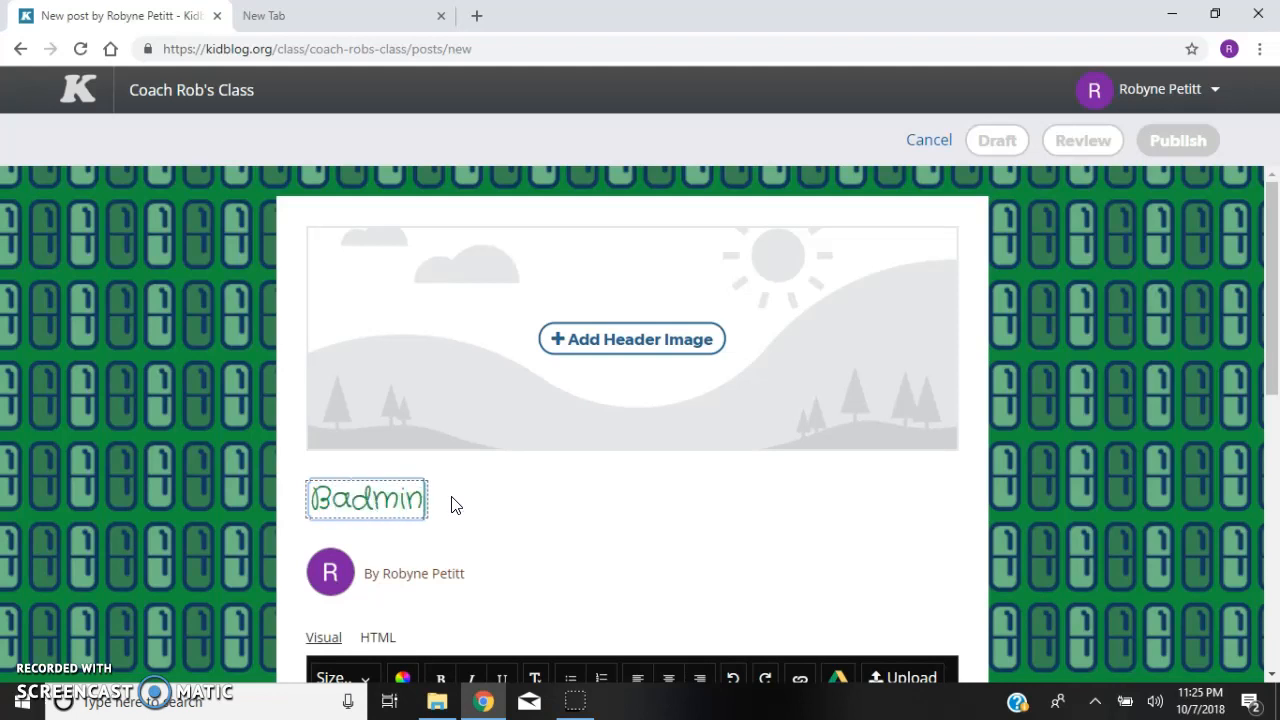
type("ton")
Open the header image upload from the computer, and search Google Images for "badminton" in the other browser tab
left_click(648, 353)
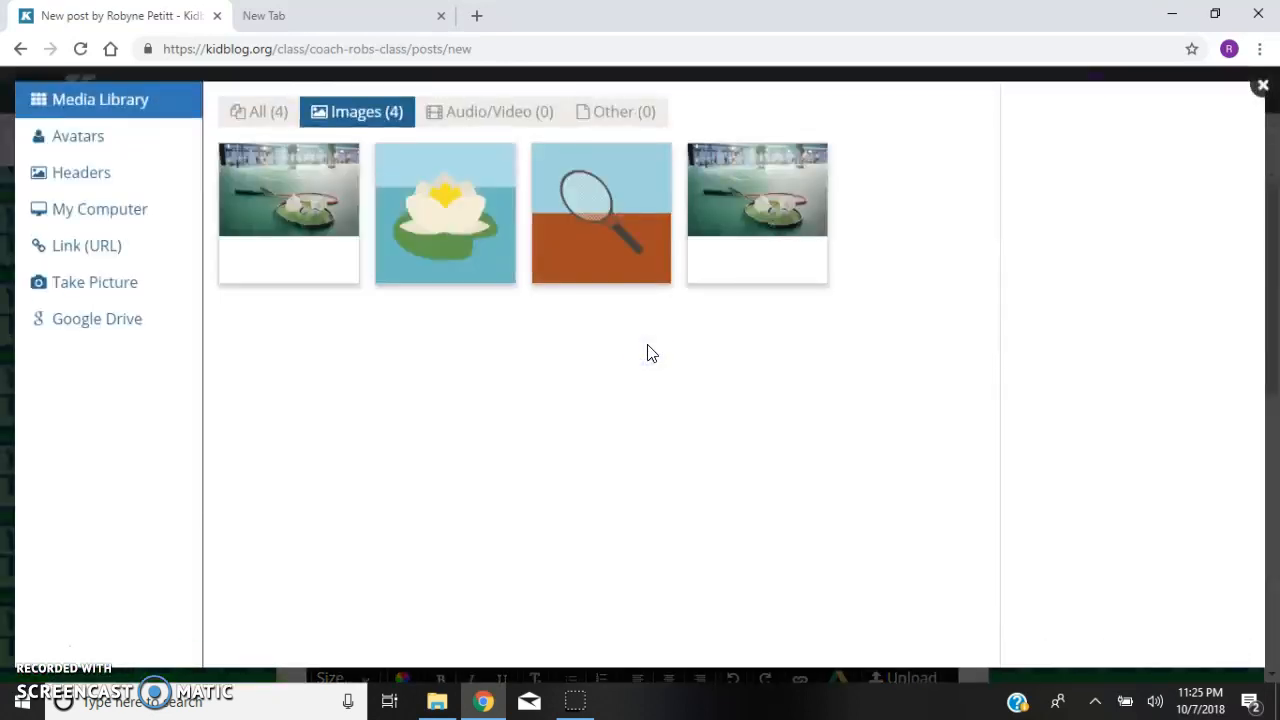
left_click(128, 218)
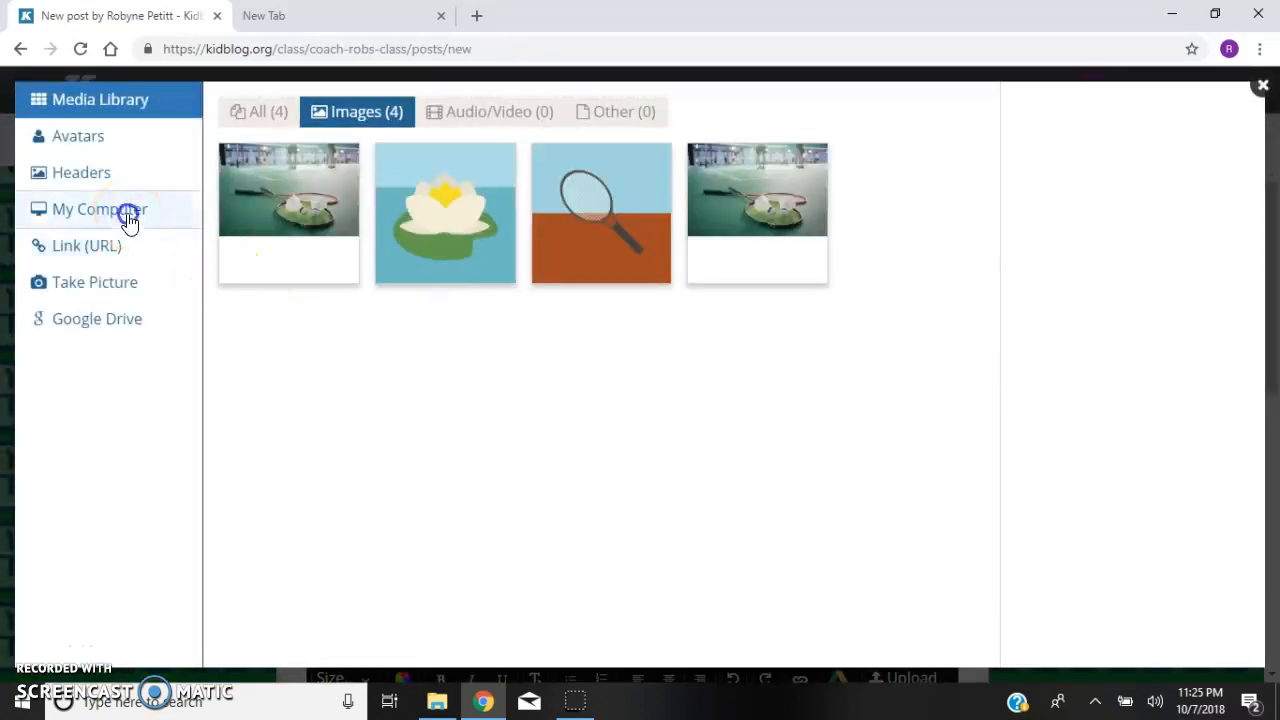
left_click(335, 16)
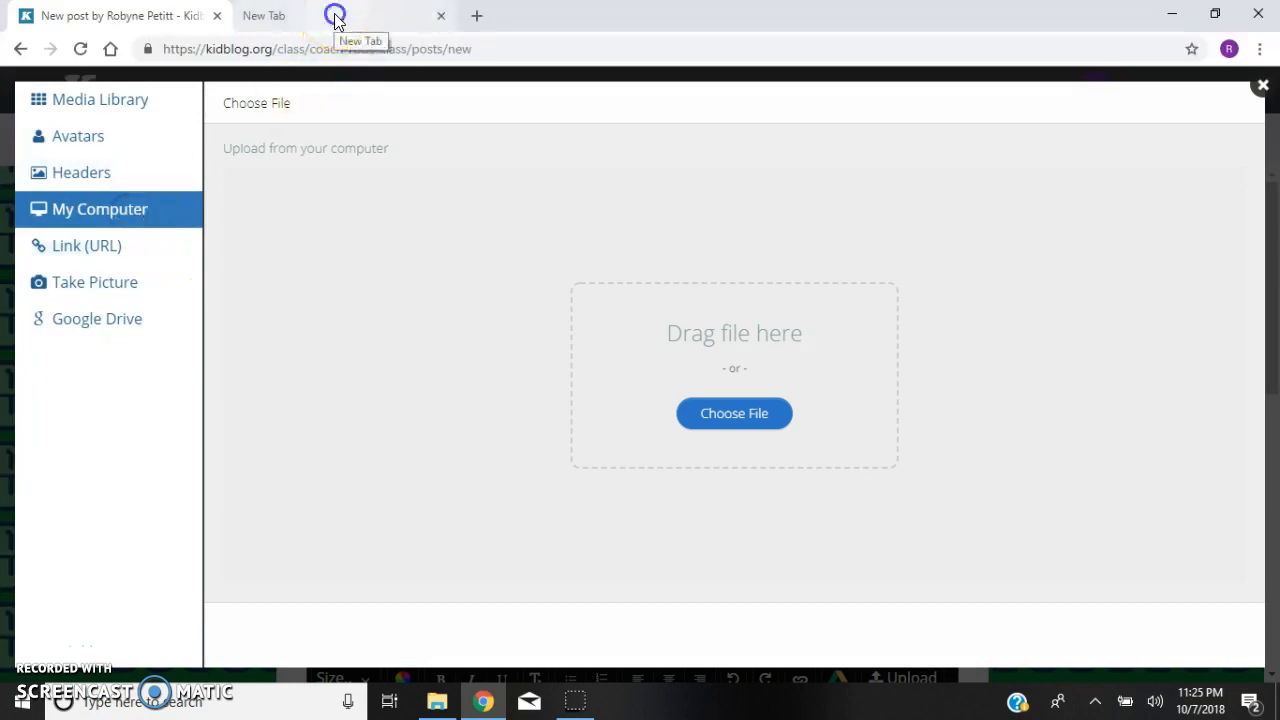
left_click(476, 380)
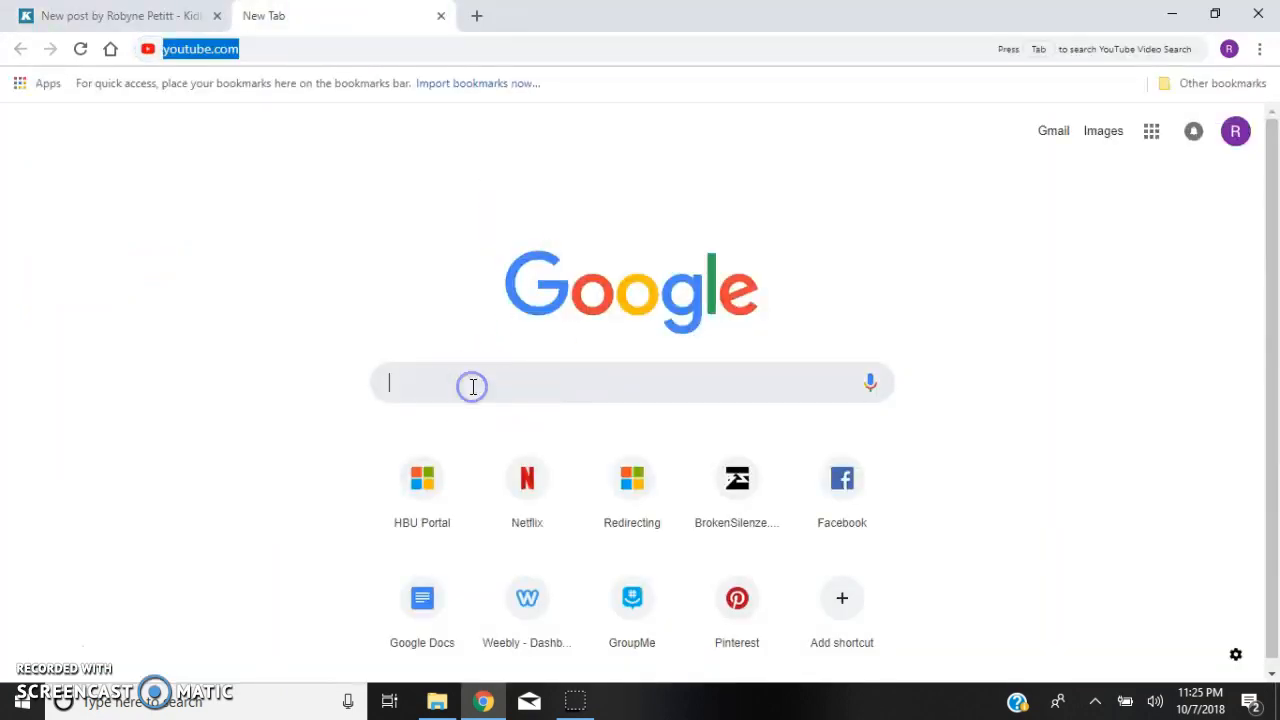
type("badminton")
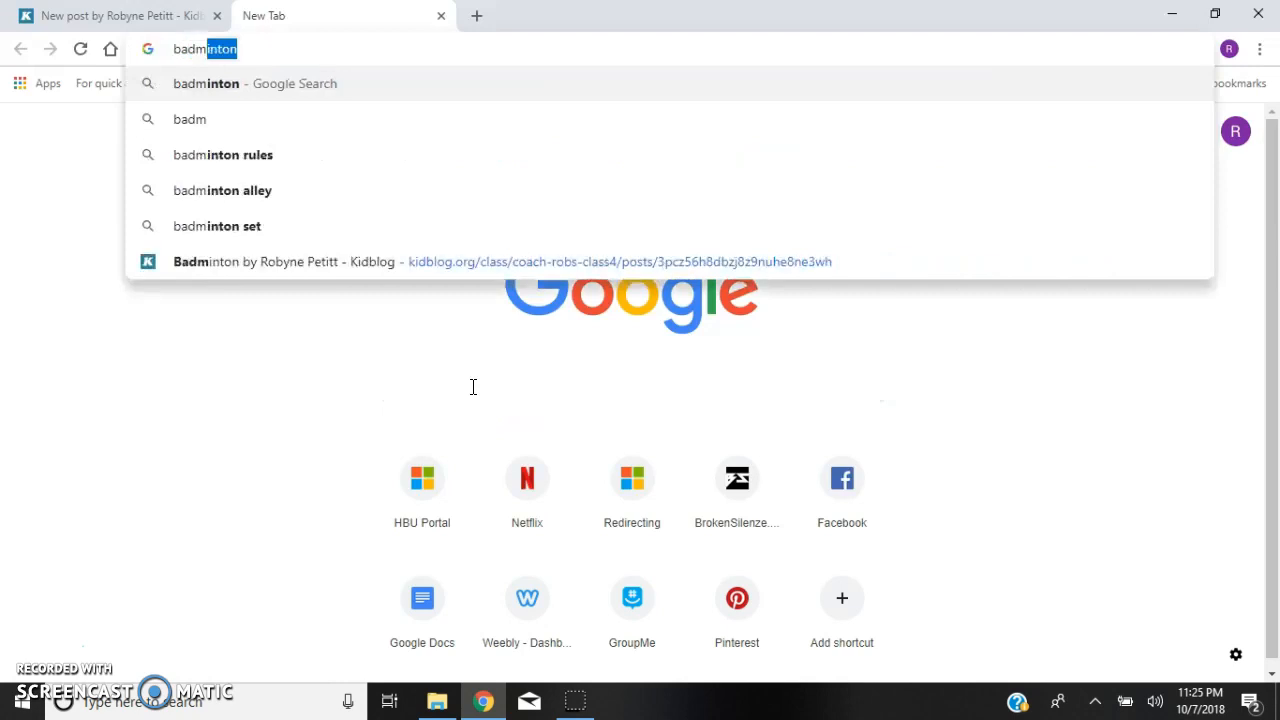
key("Return")
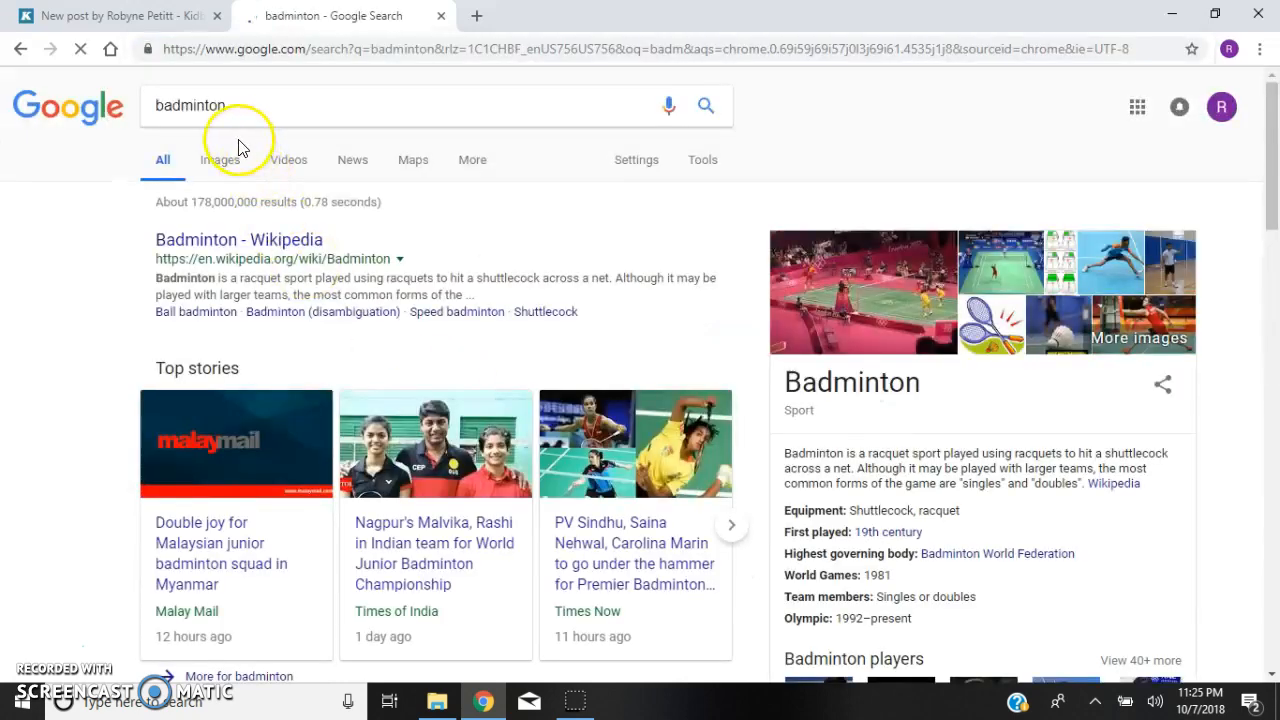
left_click(231, 168)
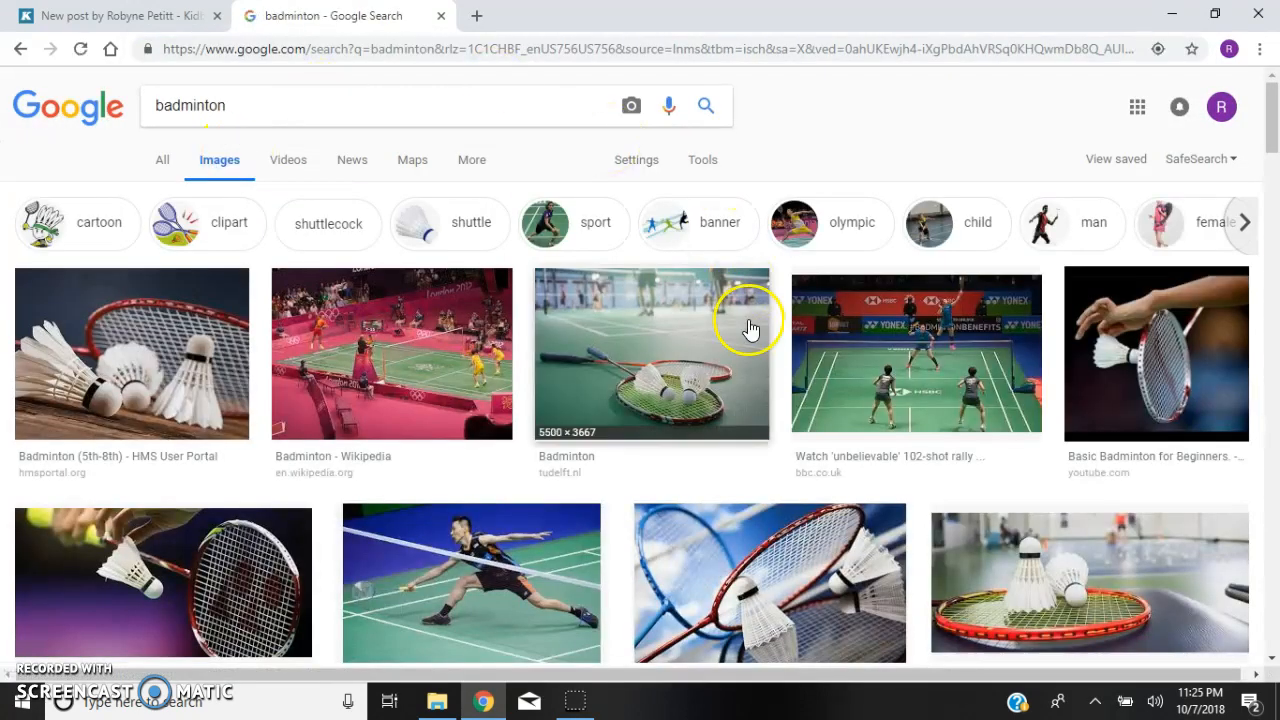
Save the photo of blue and red rackets with shuttlecocks as JPEG image c700x420 in the Education Technology folder
left_click(762, 594)
right_click(663, 381)
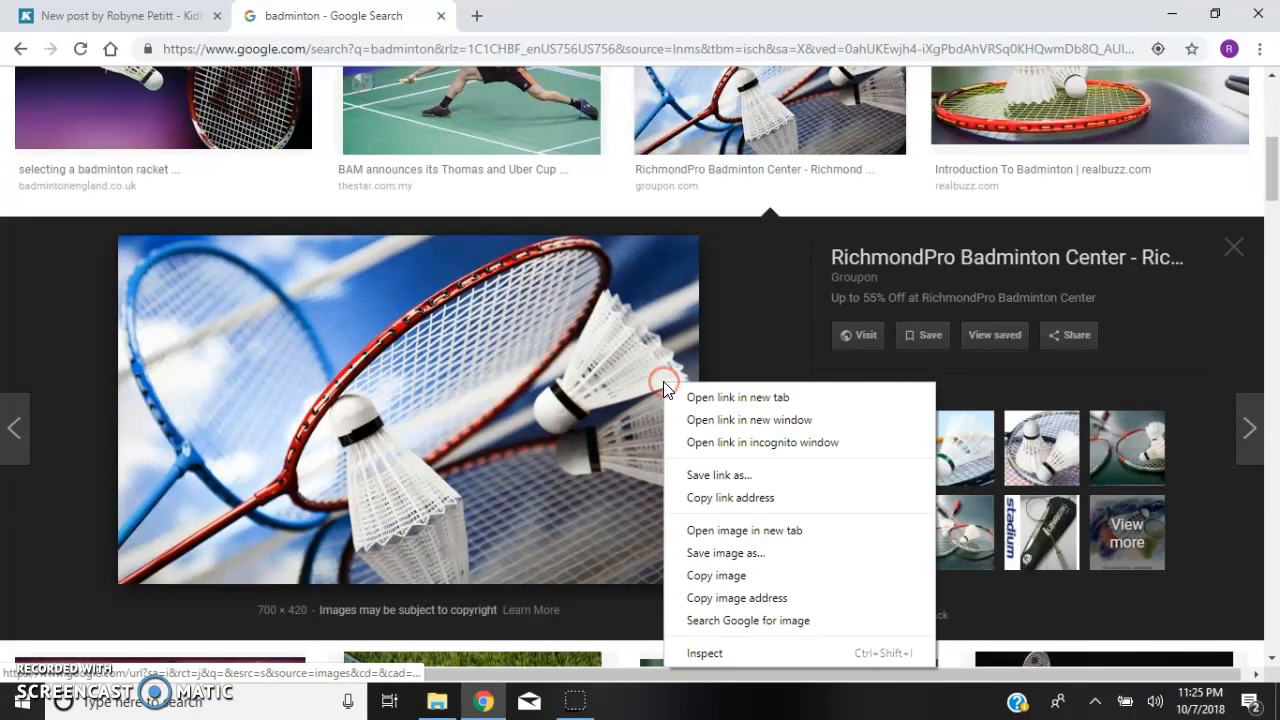
left_click(725, 553)
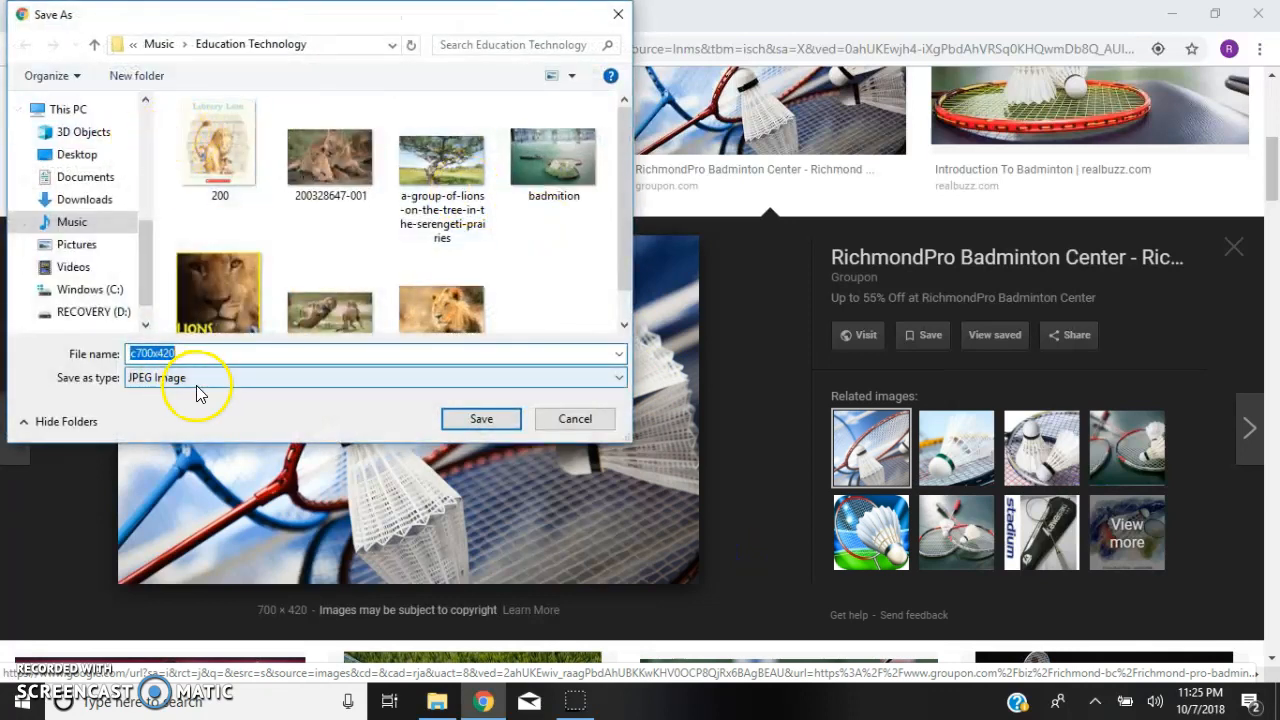
scroll(142, 155, "up", 3)
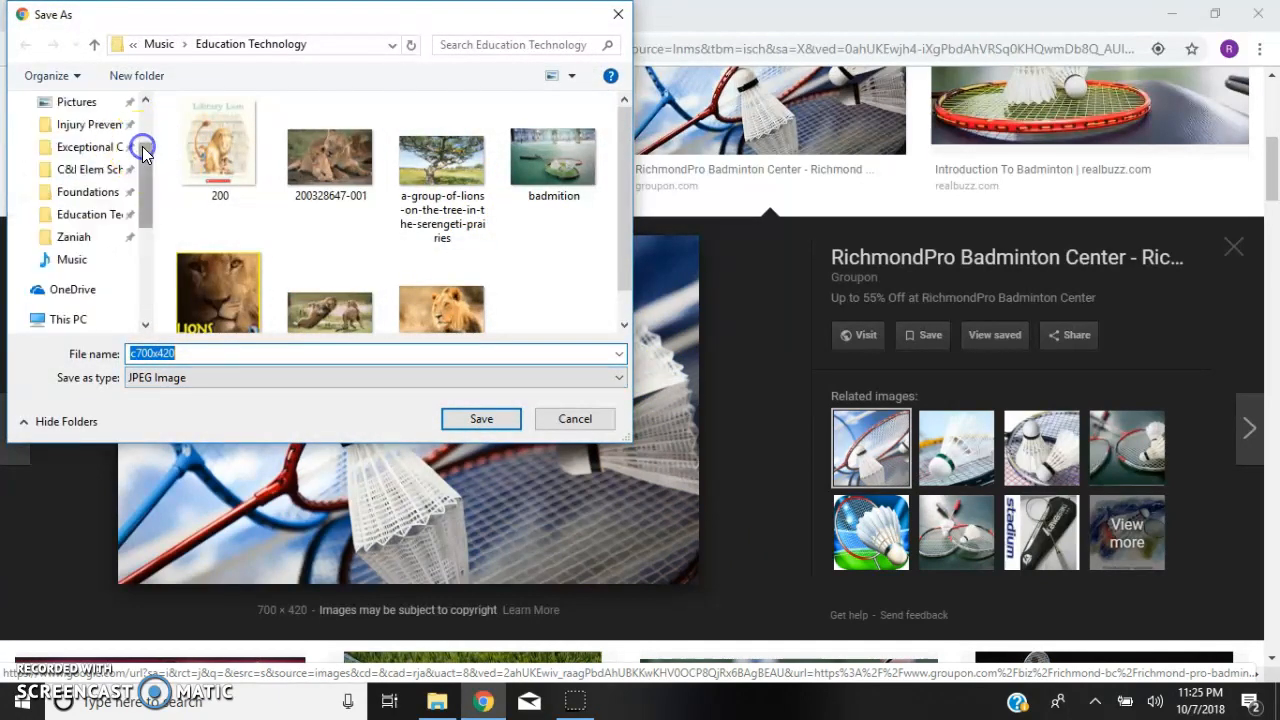
left_click(84, 171)
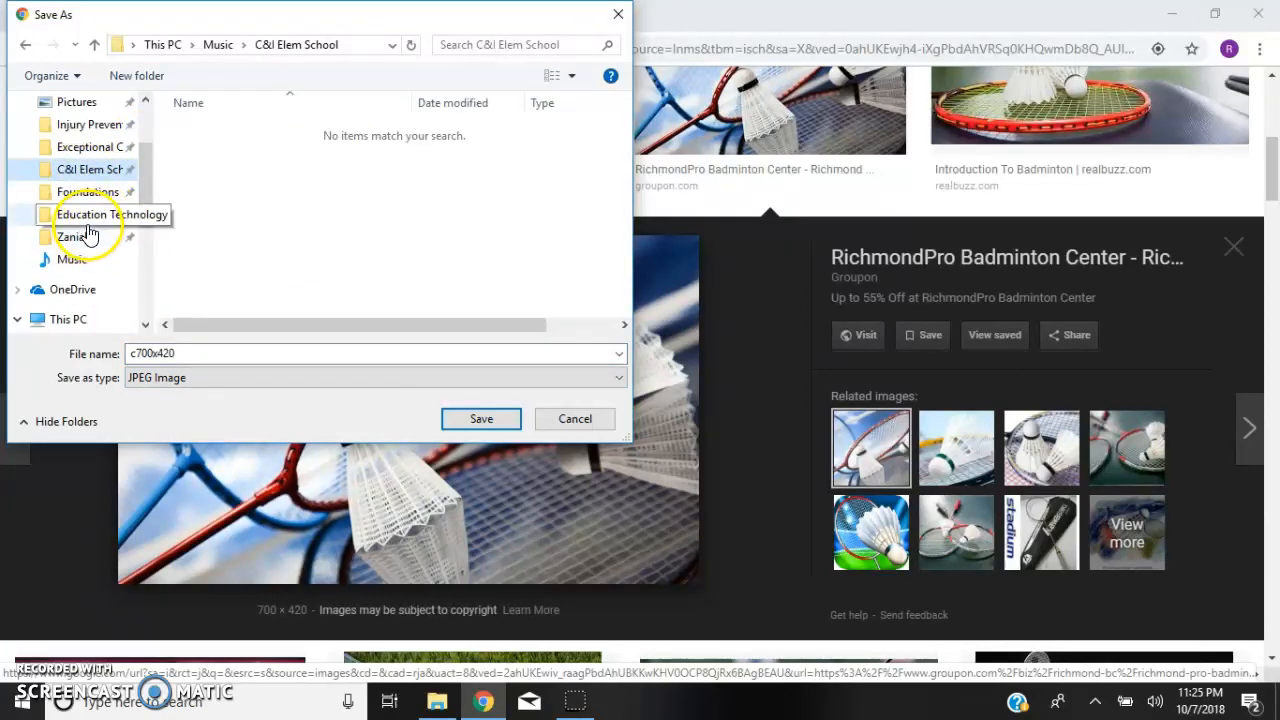
left_click(86, 214)
left_click(479, 420)
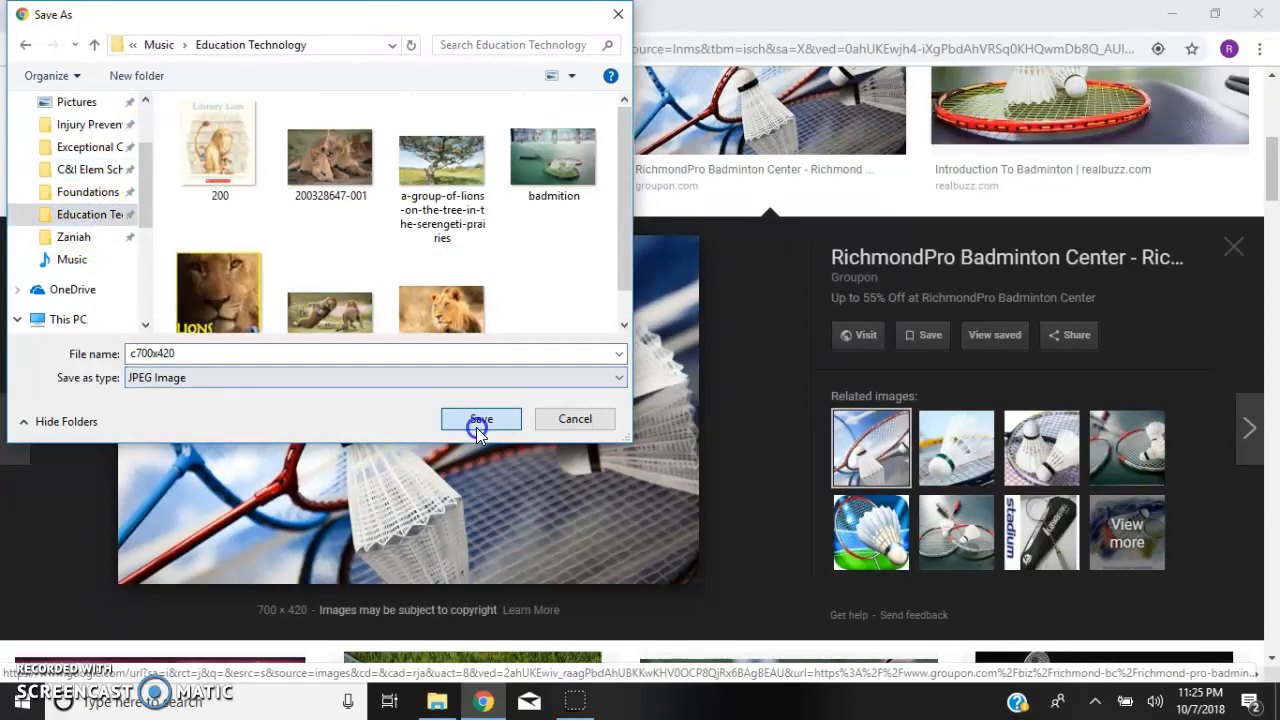
Return to the Kidblog post, upload c700x420 from the Education Technology folder and insert it as the header image
left_click(137, 15)
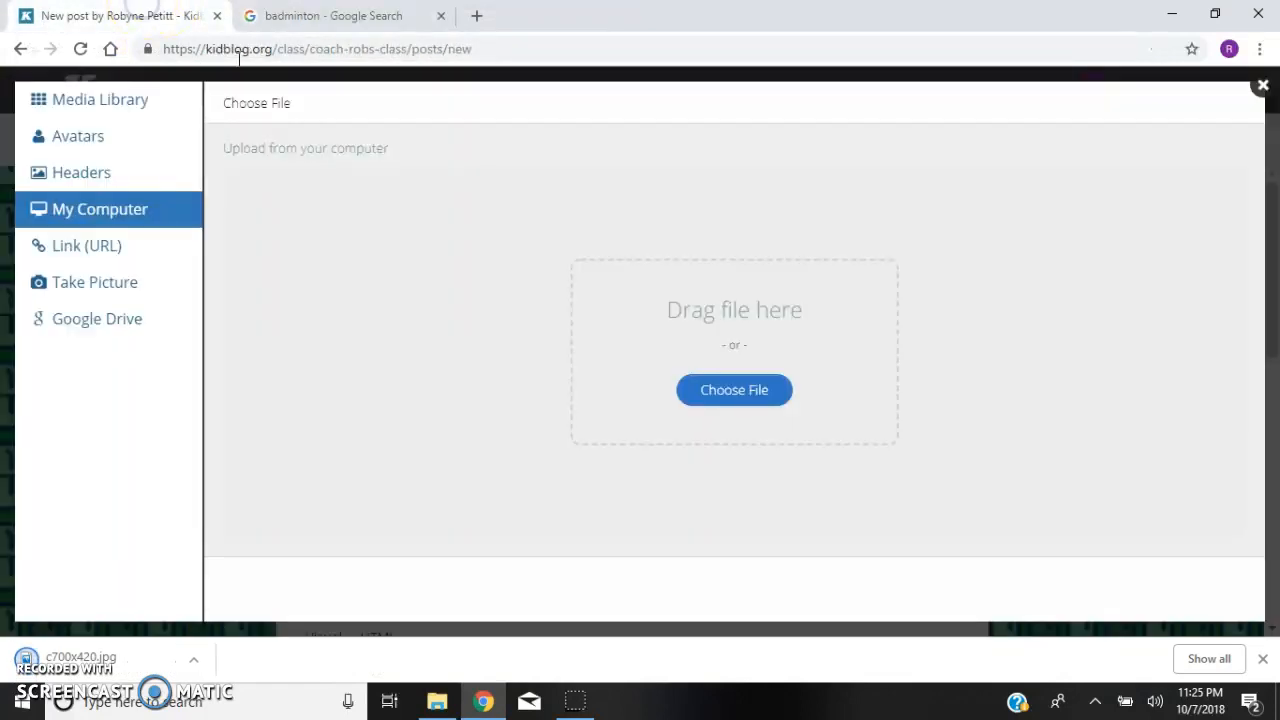
left_click(727, 387)
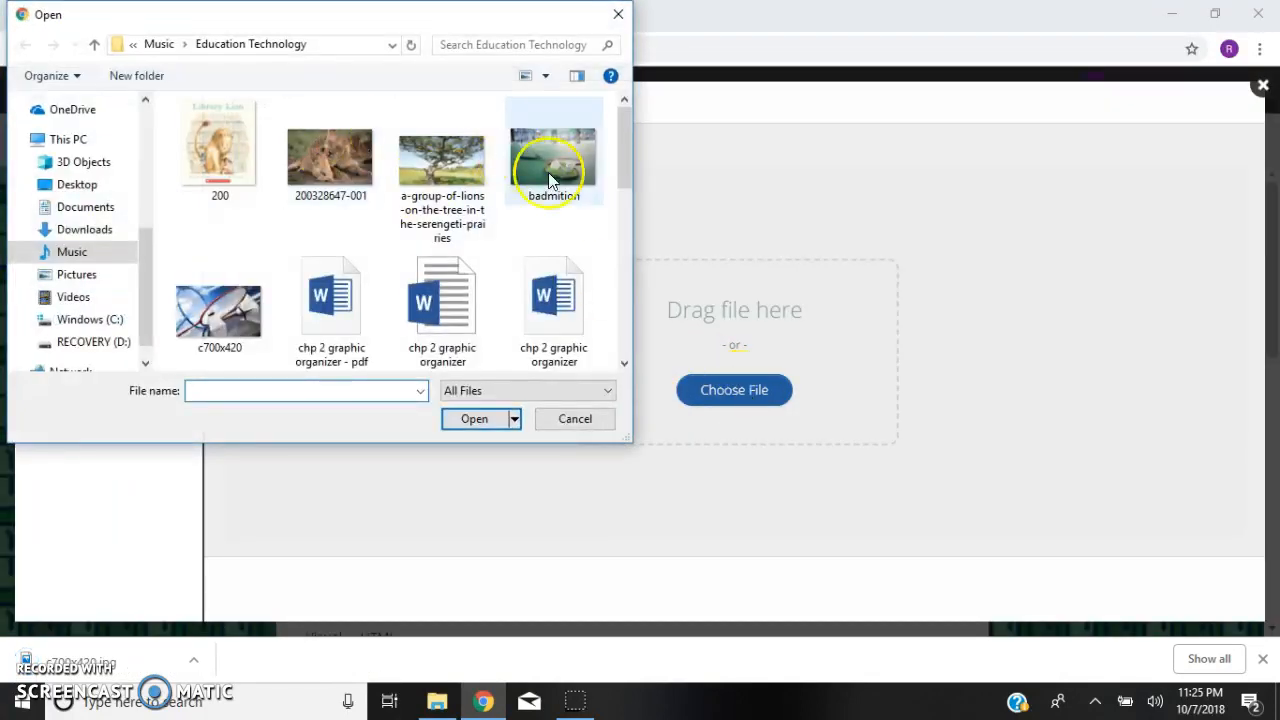
left_click(240, 325)
left_click(450, 440)
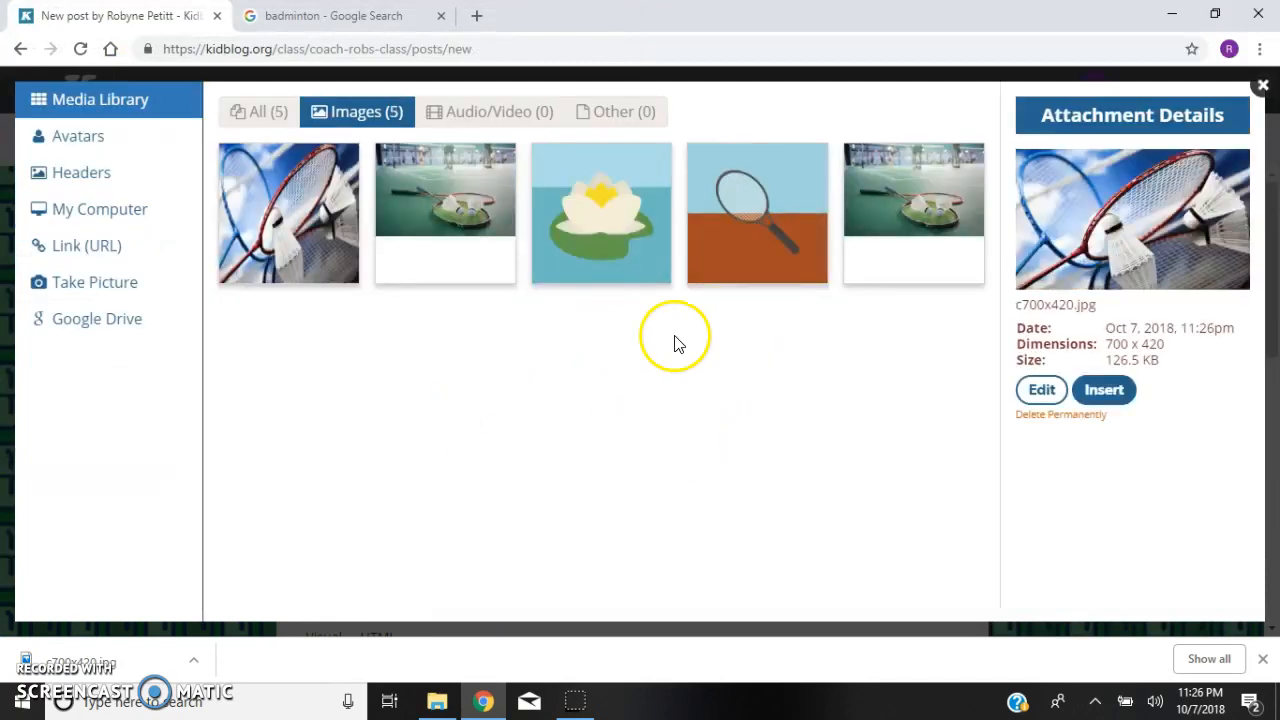
left_click(1106, 390)
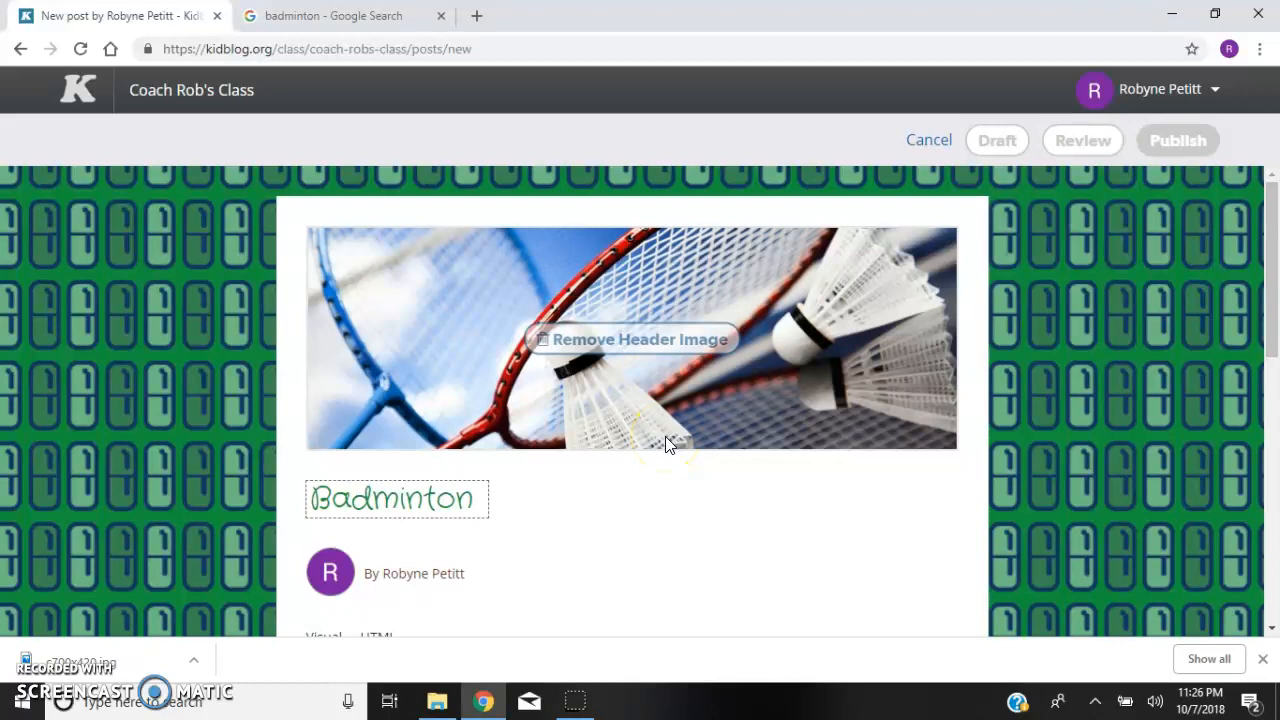
Write "Good Morning Class!" in the post body and paste the copied Badminton assignment text below it
left_click_drag(1270, 350, 1271, 450)
left_click(360, 460)
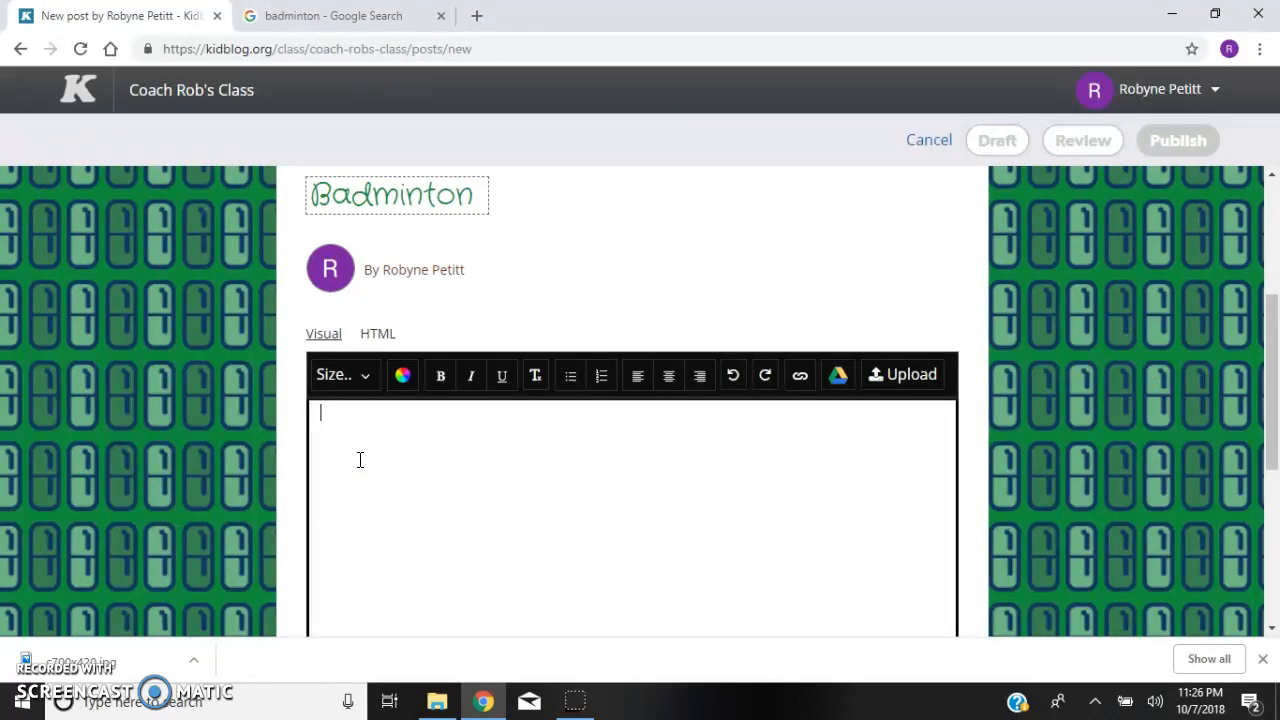
type("Good Morning Class!")
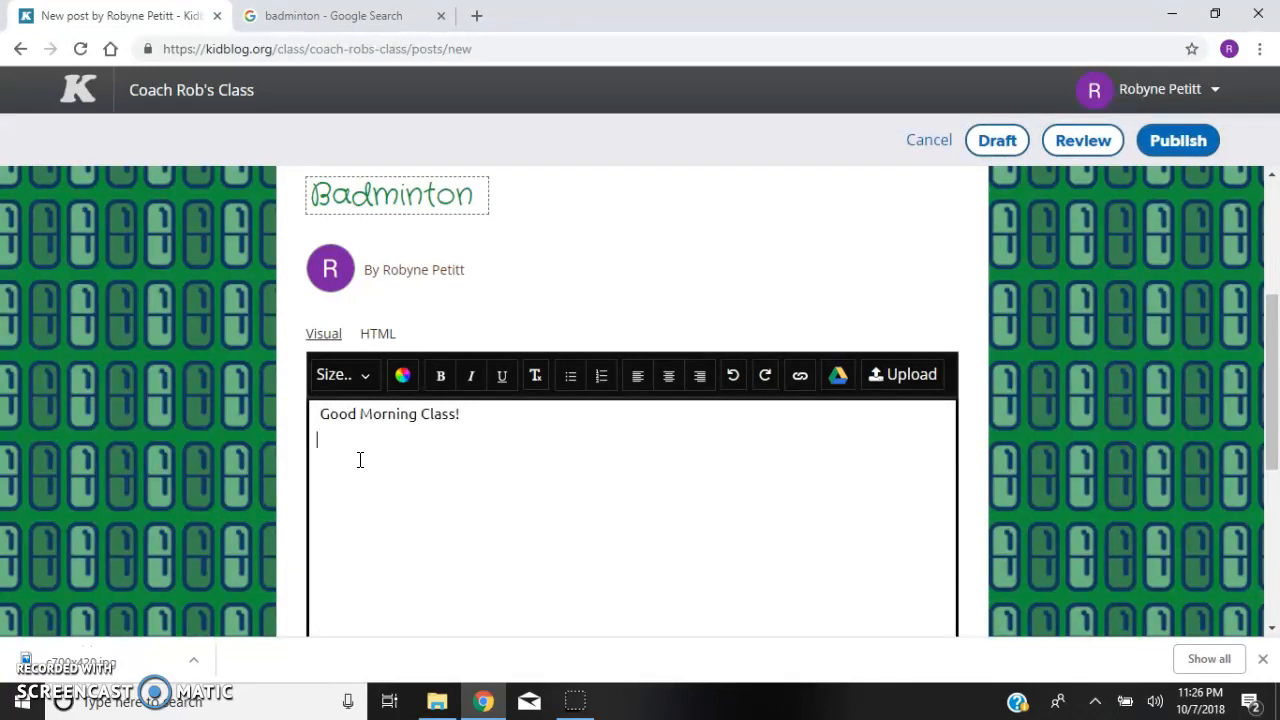
key("ctrl+v")
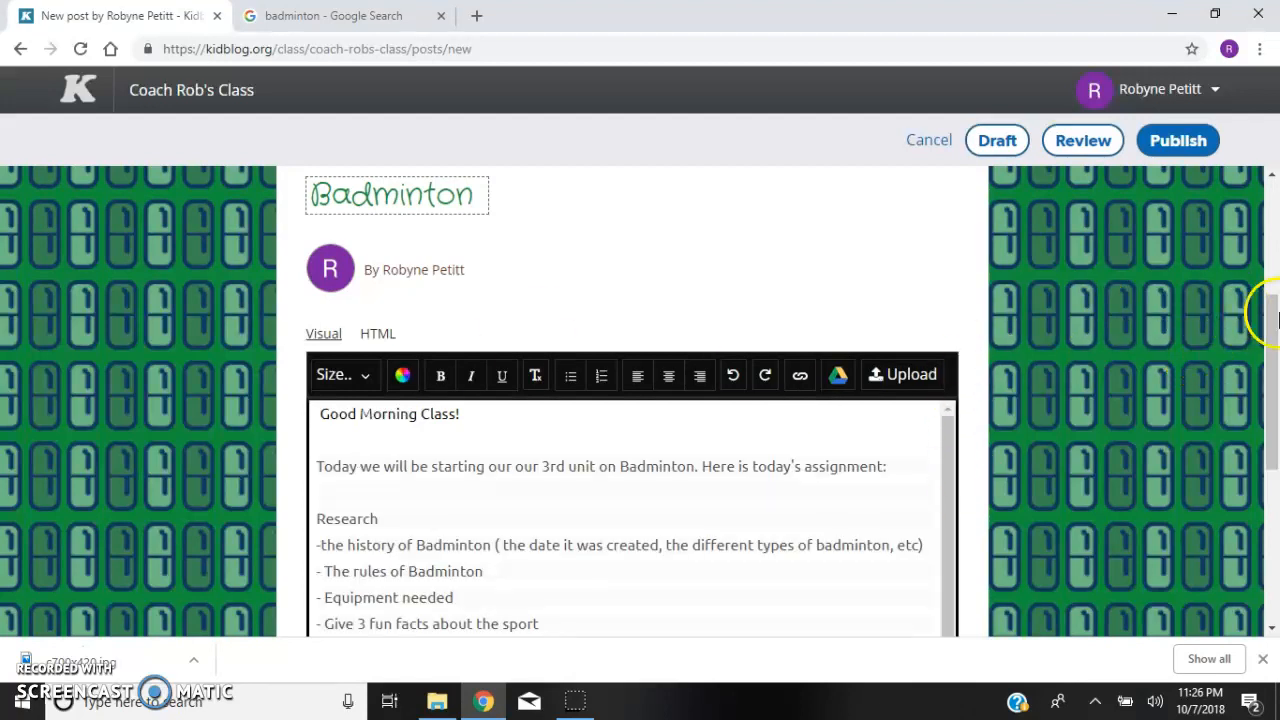
Delete the duplicate "our" in the assignment text and add the line "Comment on 2 other students posts!" after the research list
double_click(540, 463)
key("BackSpace")
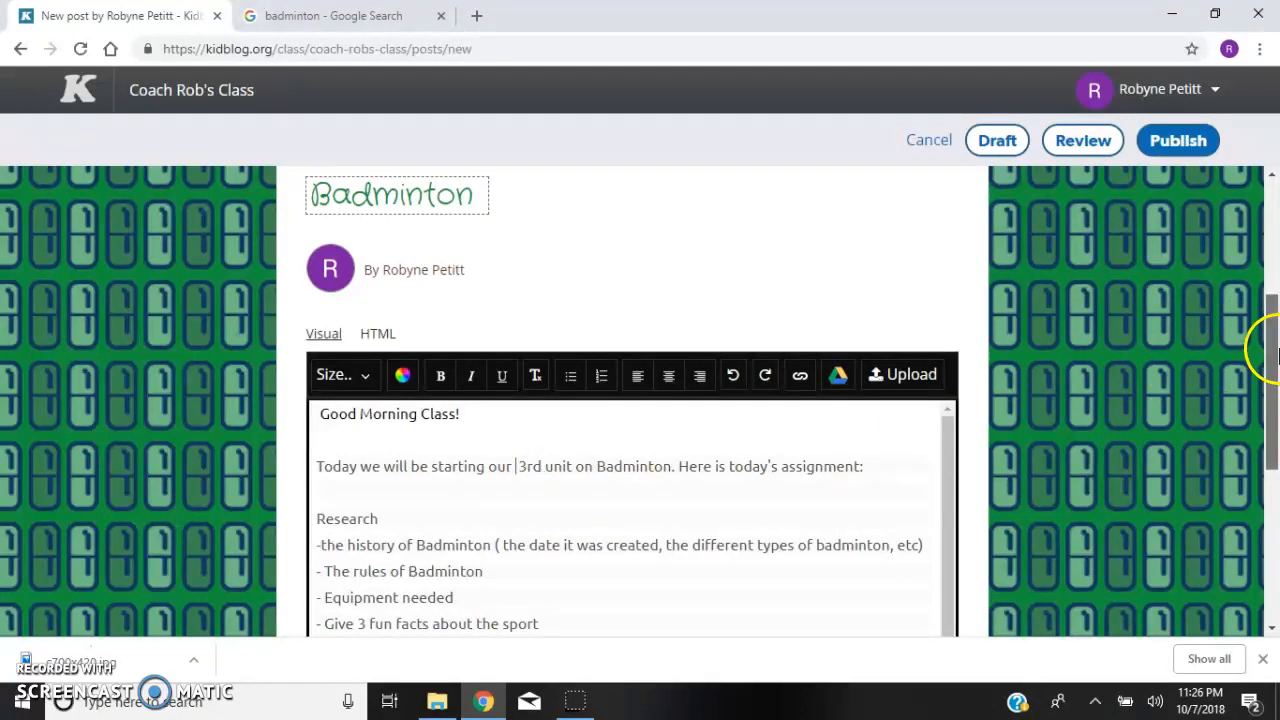
scroll(1277, 390, "down", 2)
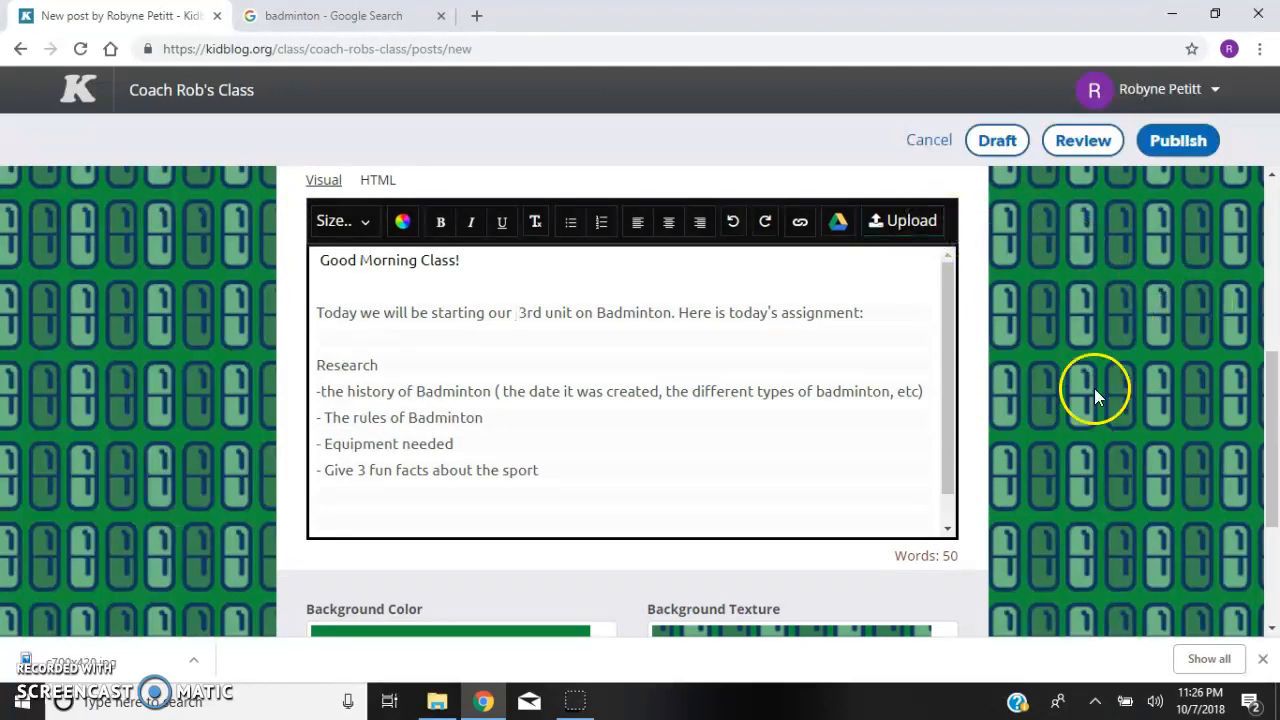
left_click_drag(954, 331, 957, 394)
left_click(604, 435)
key("Return")
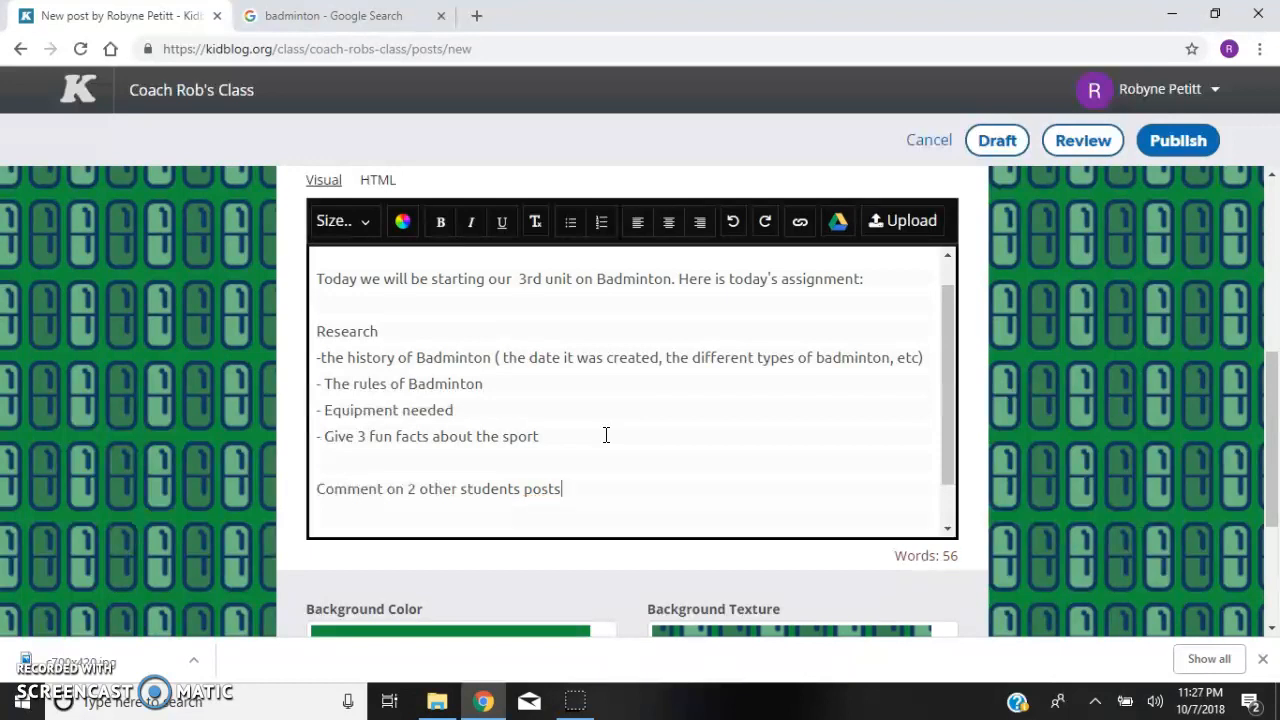
left_click_drag(950, 357, 955, 443)
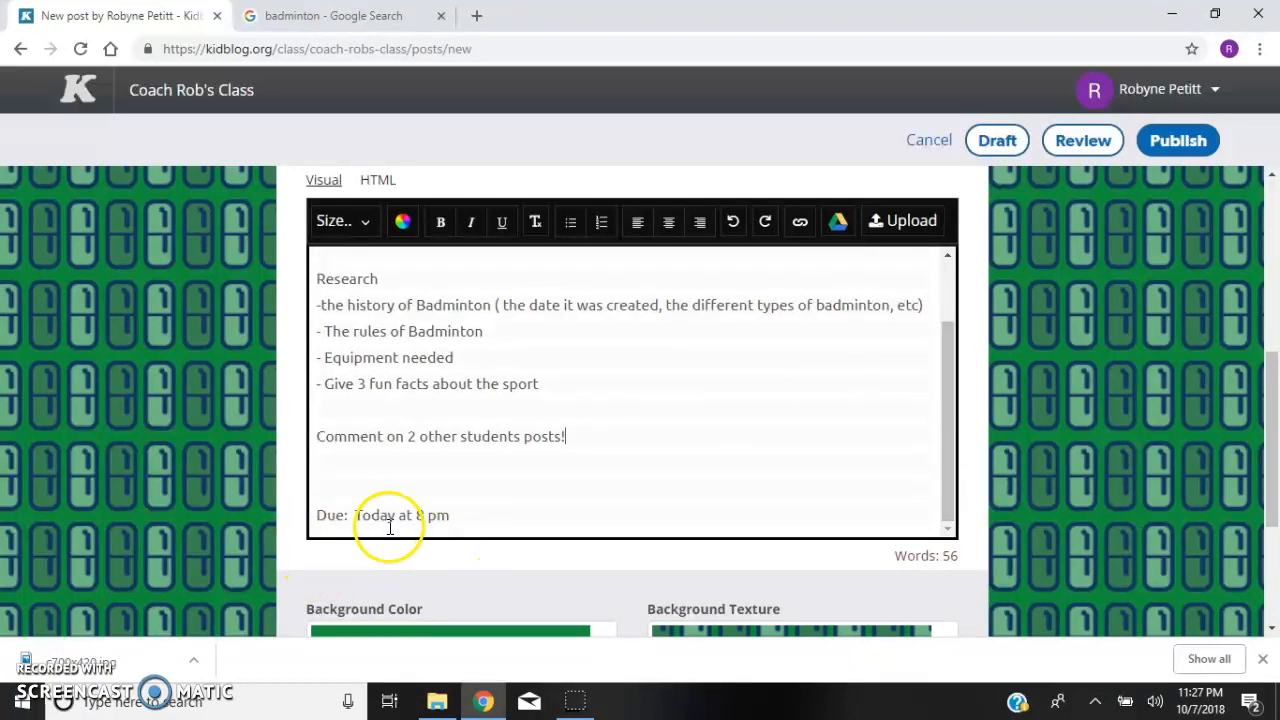
Set the post's background color to tan and its background texture to the gray cube pattern
scroll(1268, 490, "down", 1)
left_click(582, 534)
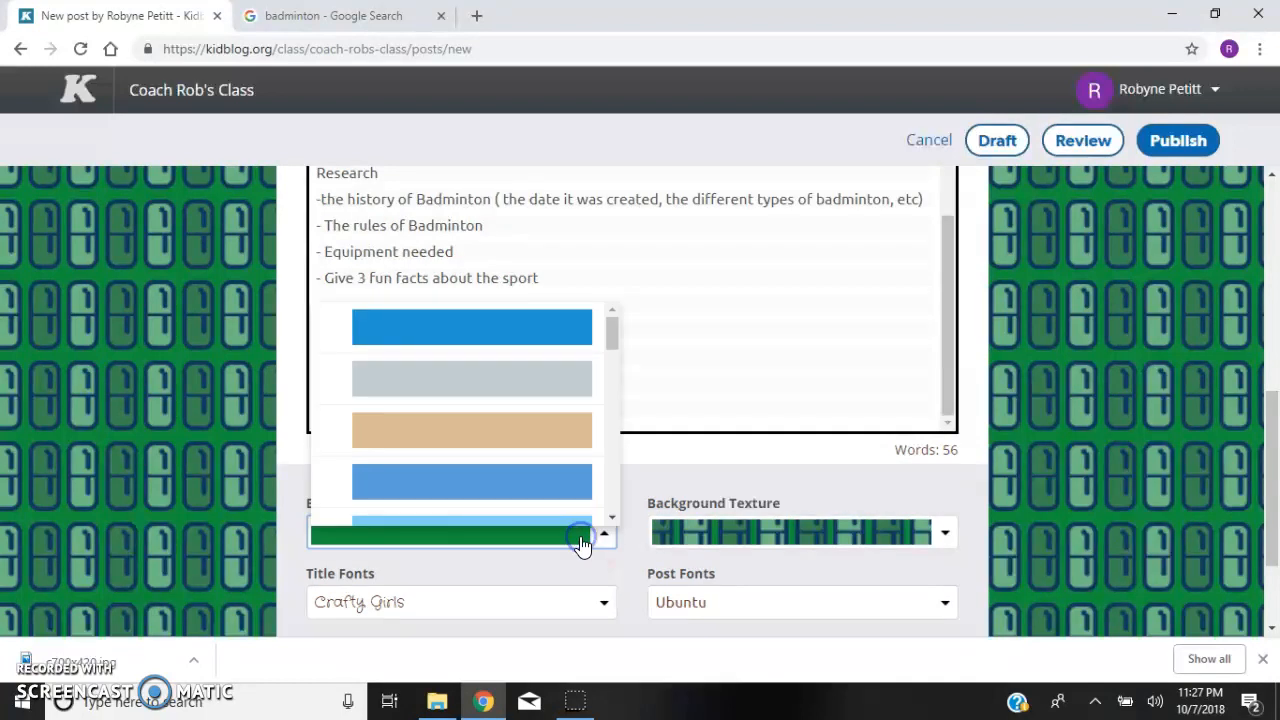
left_click(531, 426)
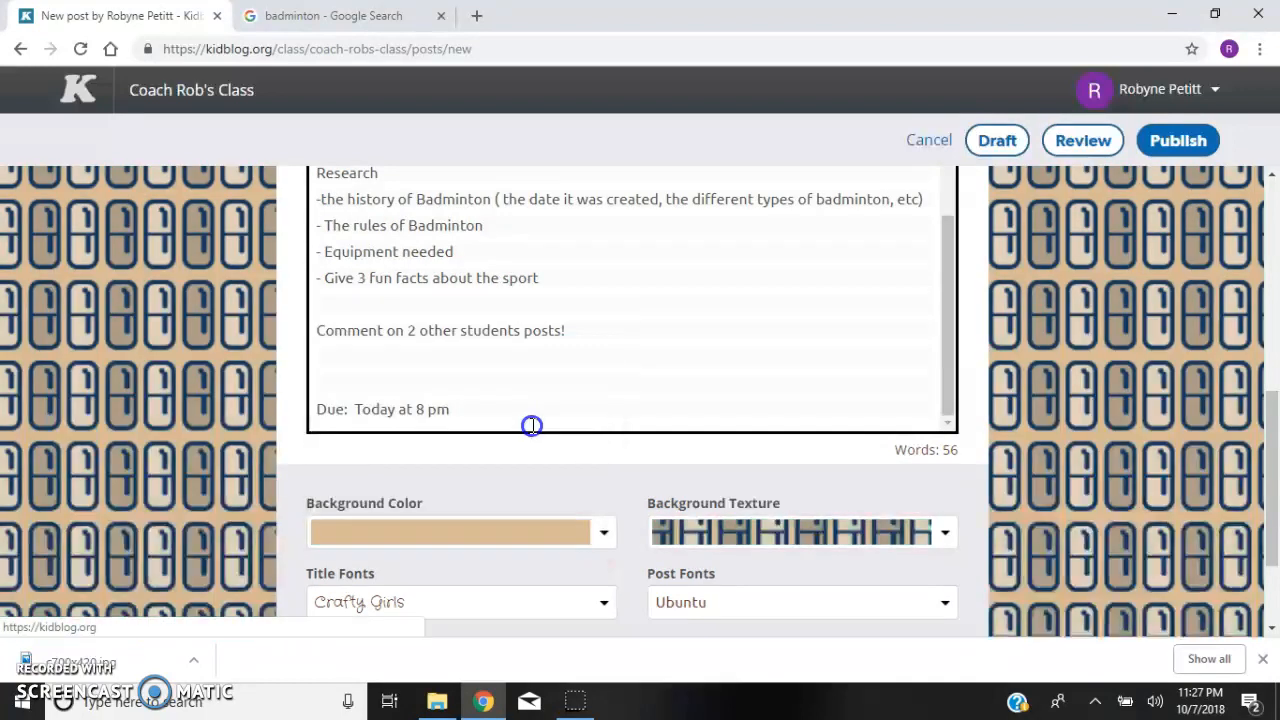
left_click(766, 530)
left_click(908, 432)
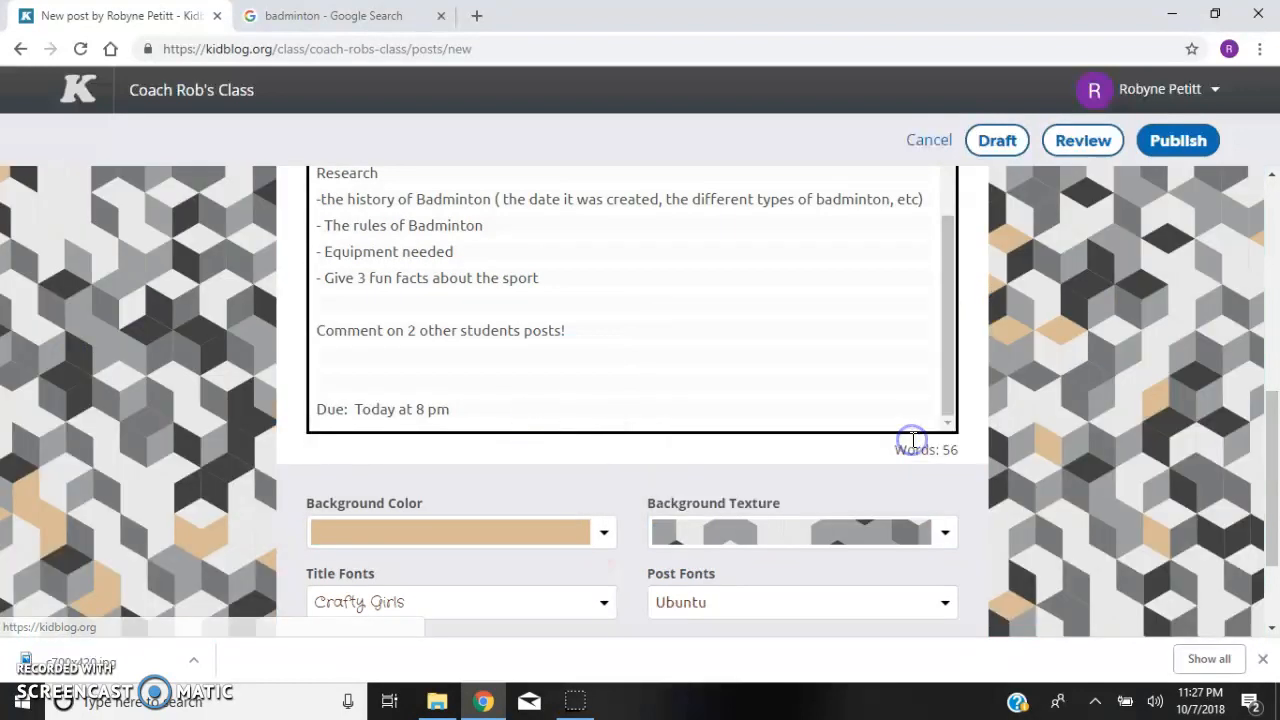
Publish the Badminton post to the class with Classmates as its audience
left_click_drag(1273, 420, 1268, 194)
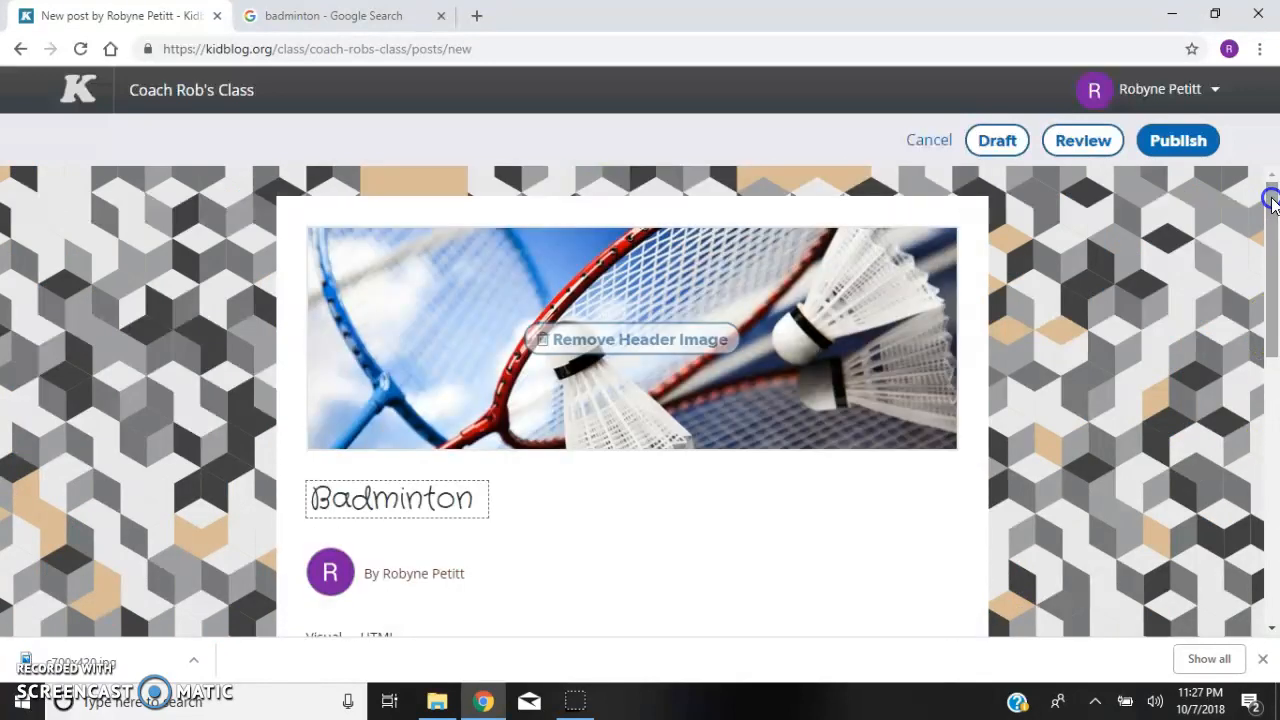
left_click(1177, 141)
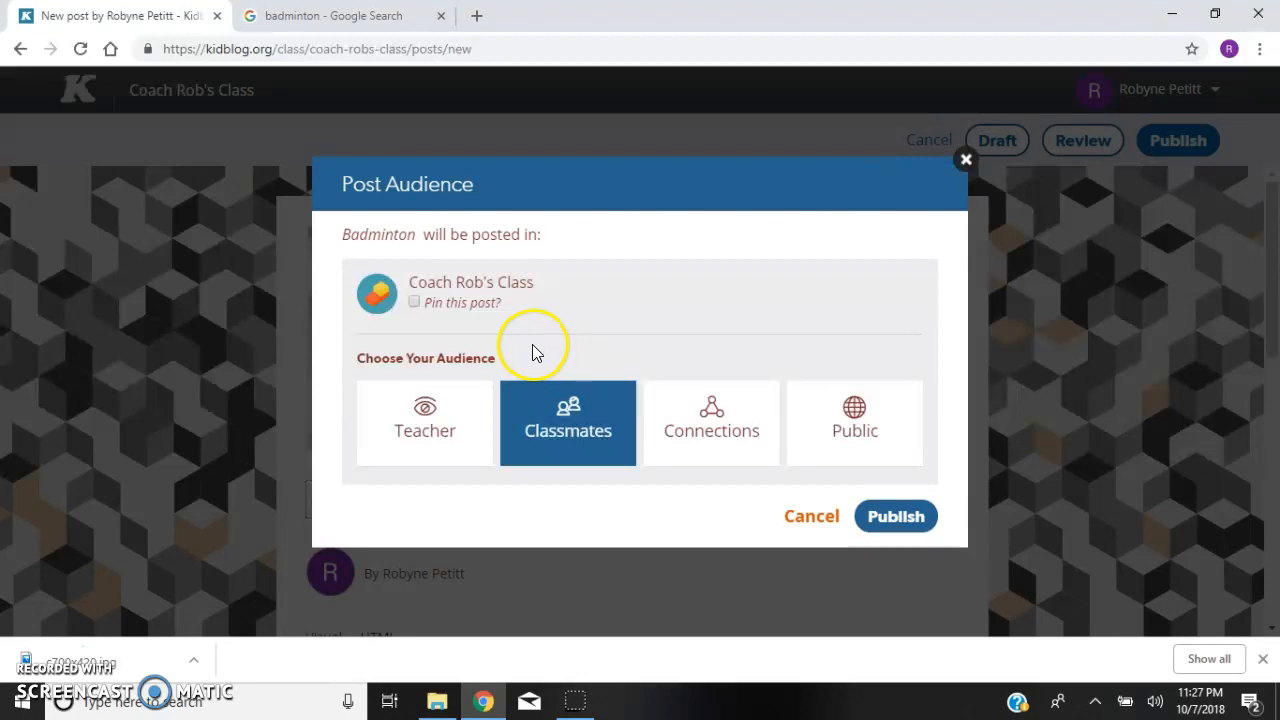
left_click(421, 427)
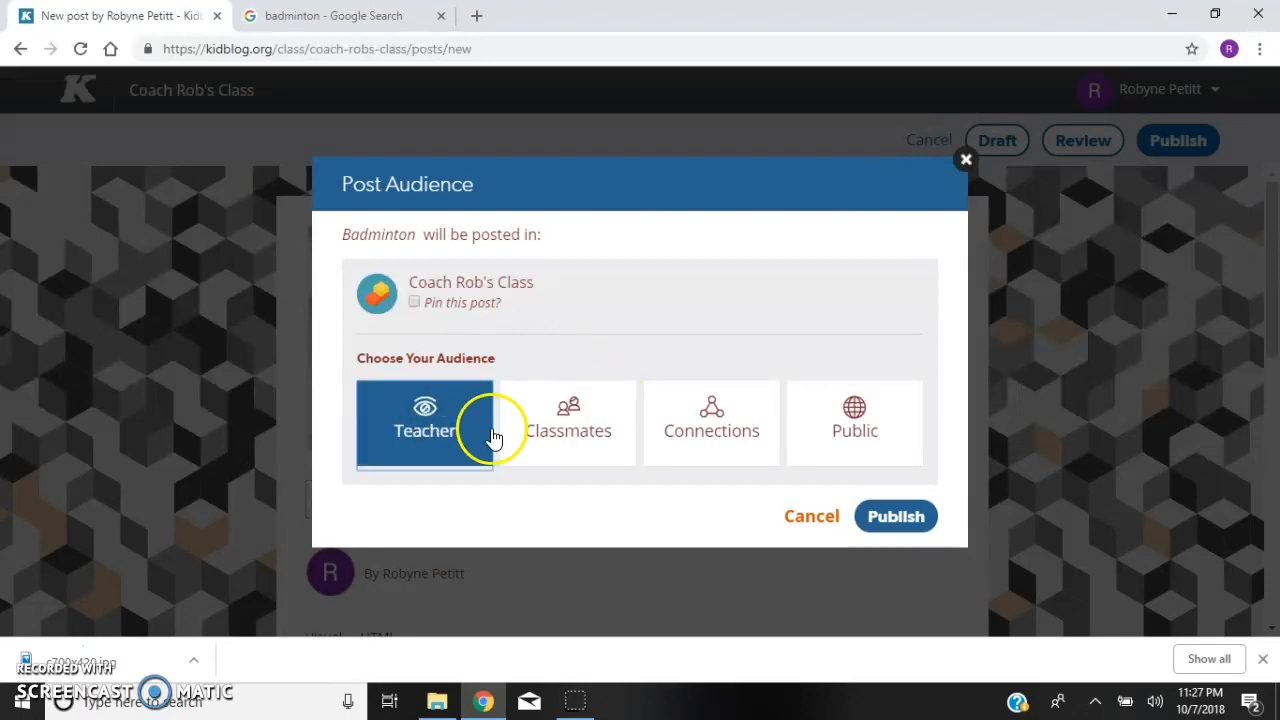
left_click(546, 447)
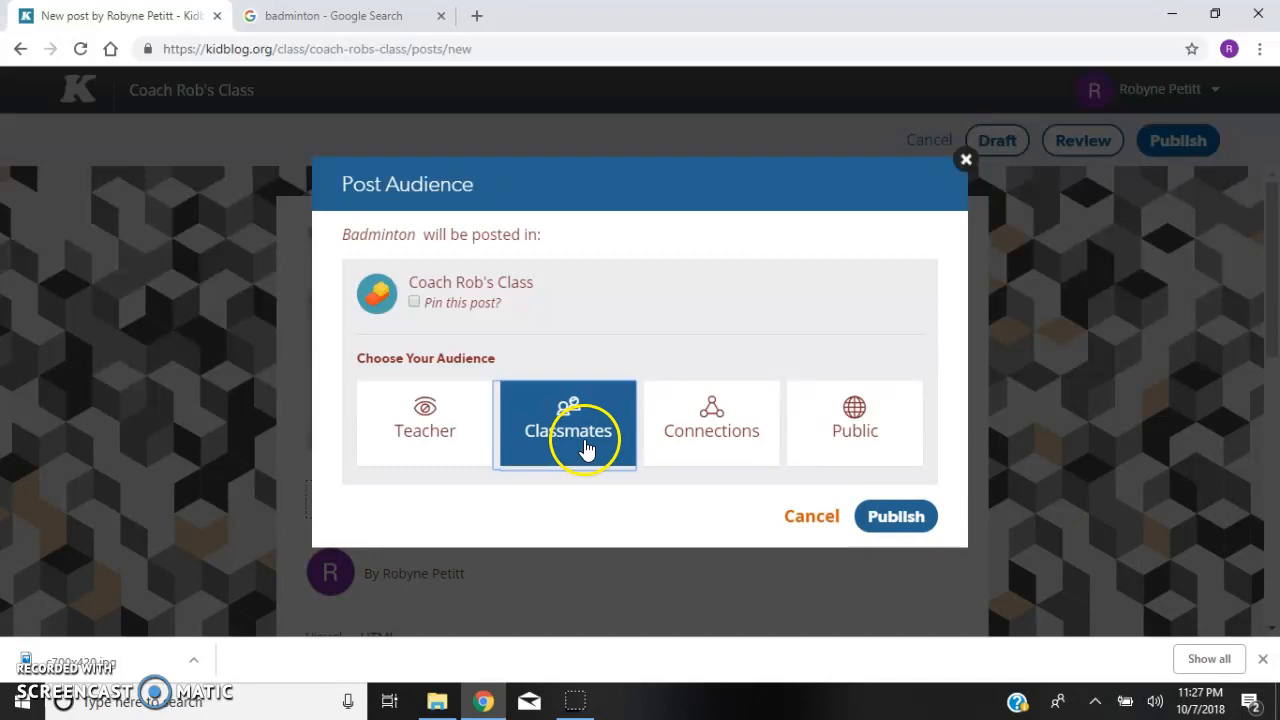
left_click(882, 524)
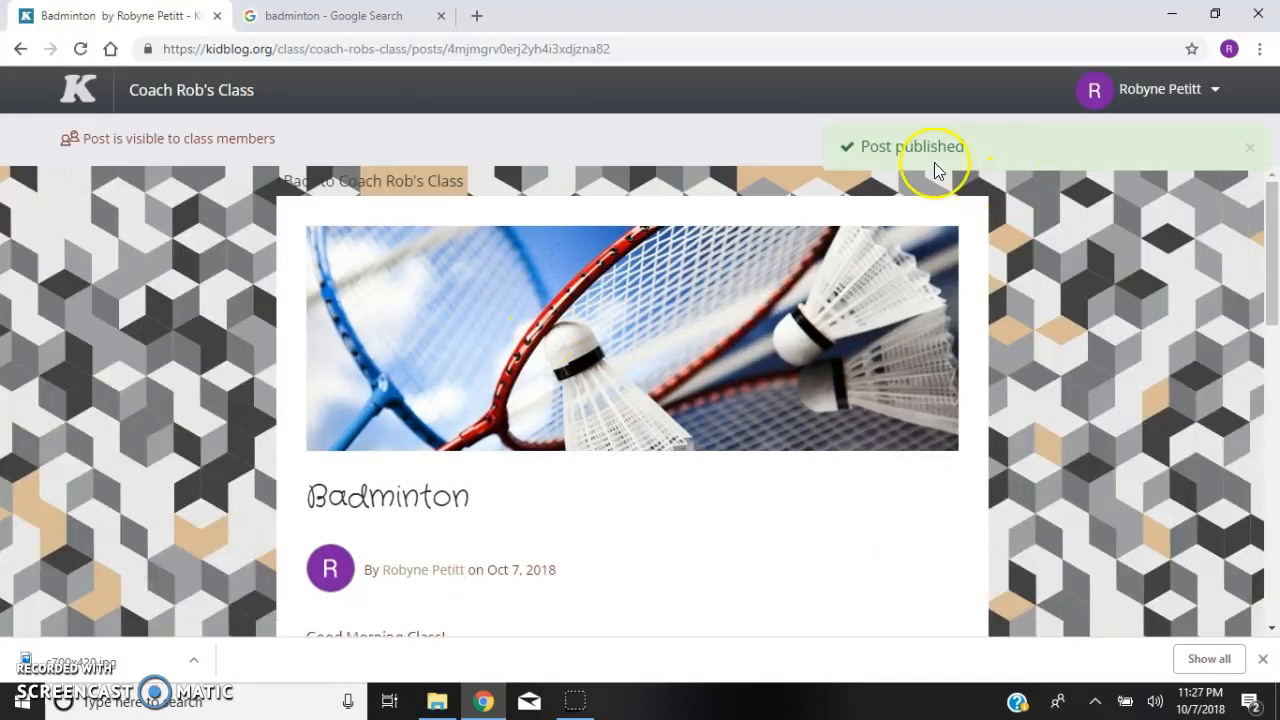
Leave the published post and open the general settings of the 6th Period P.E. class
left_click(105, 88)
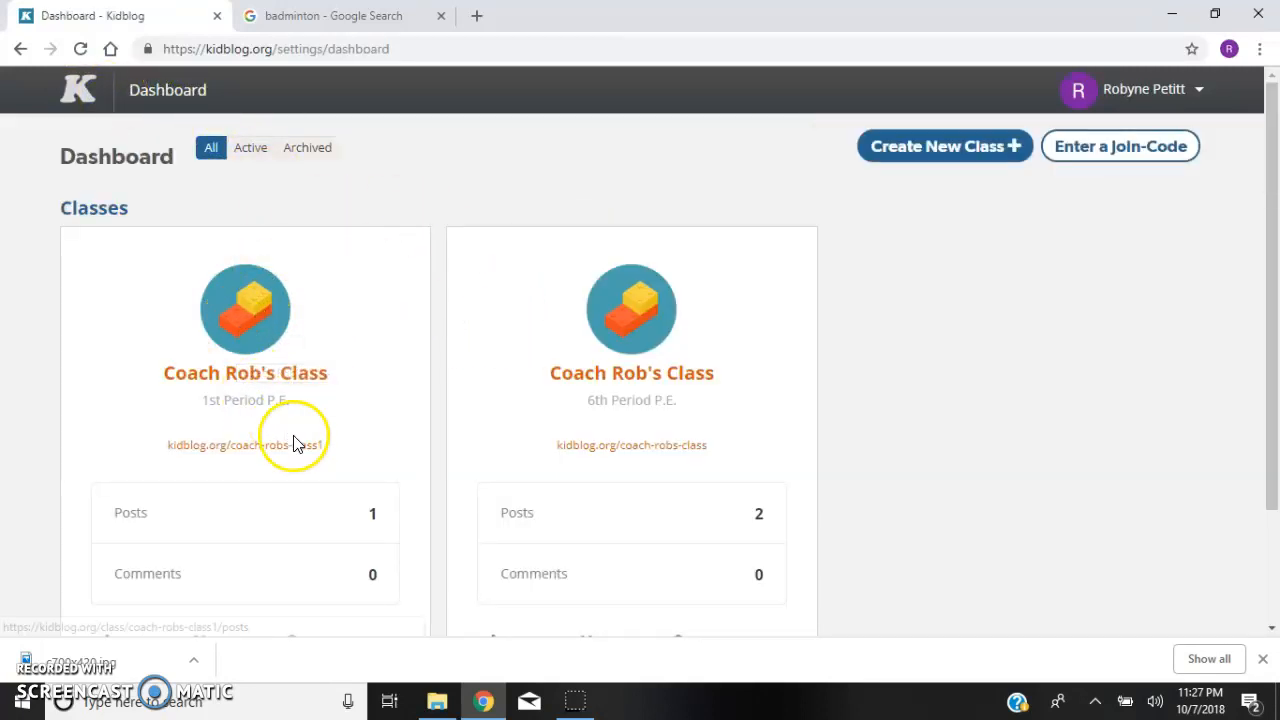
left_click(277, 385)
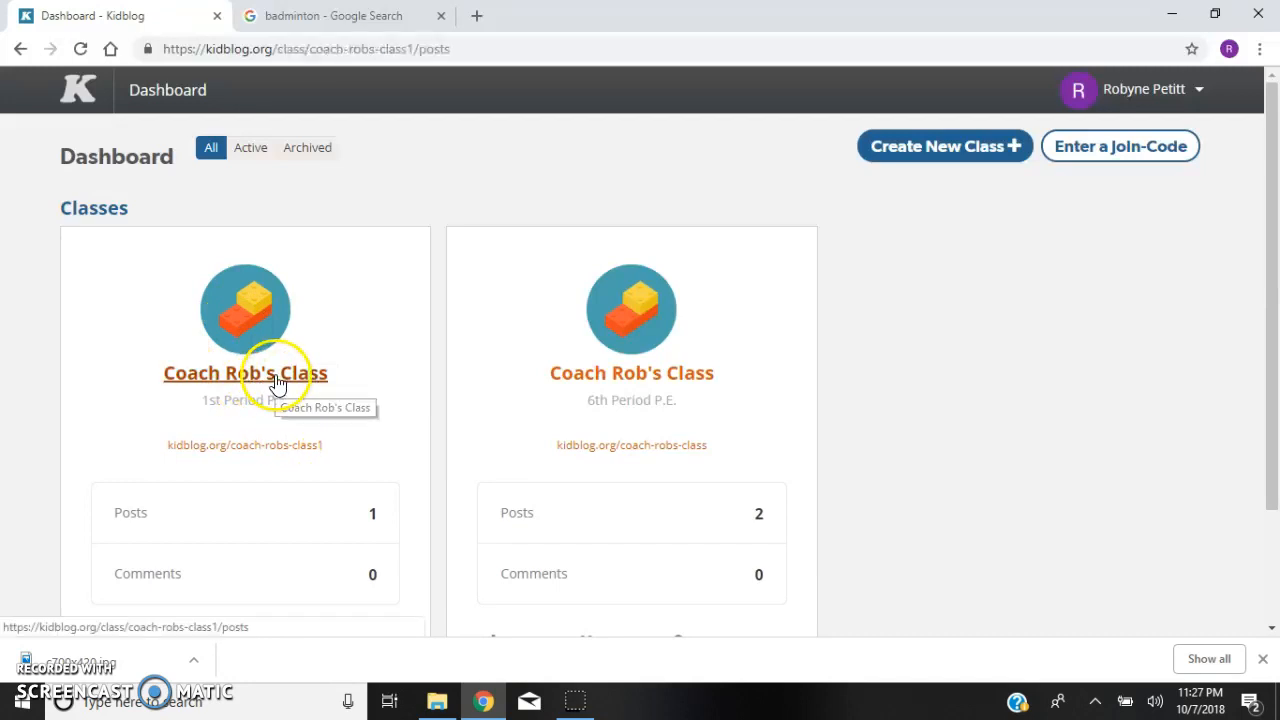
left_click(20, 48)
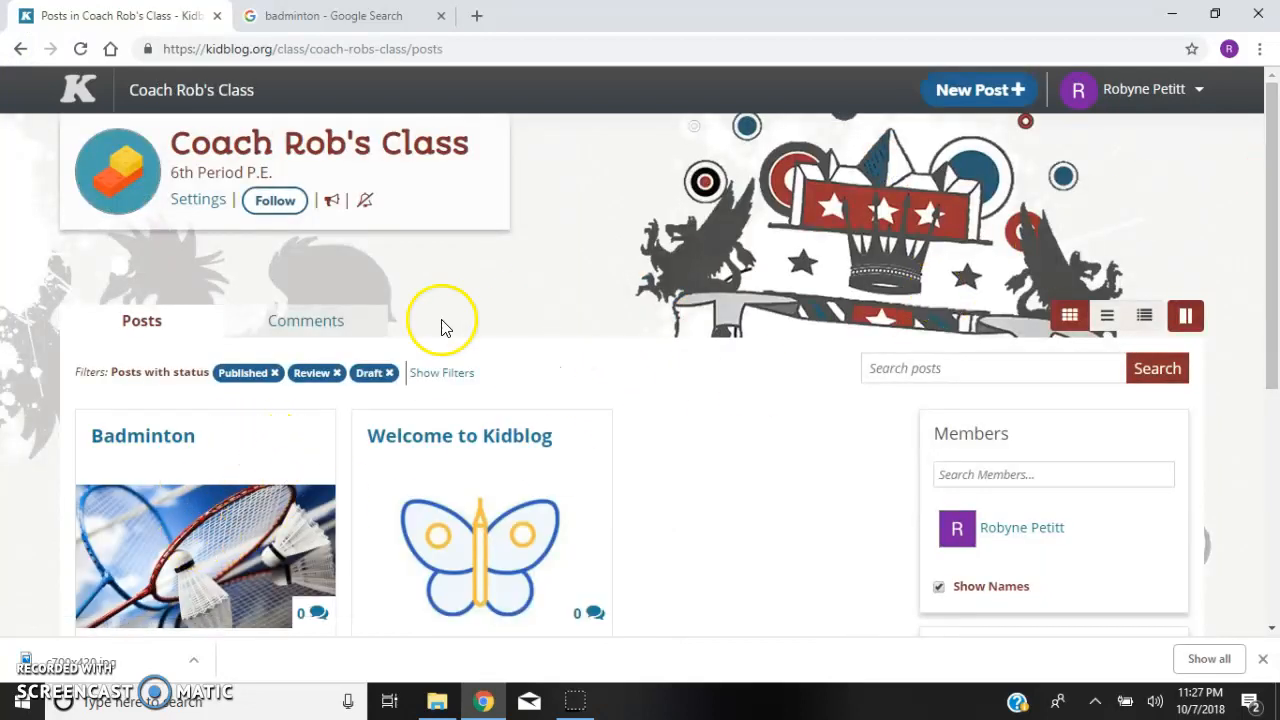
left_click(199, 203)
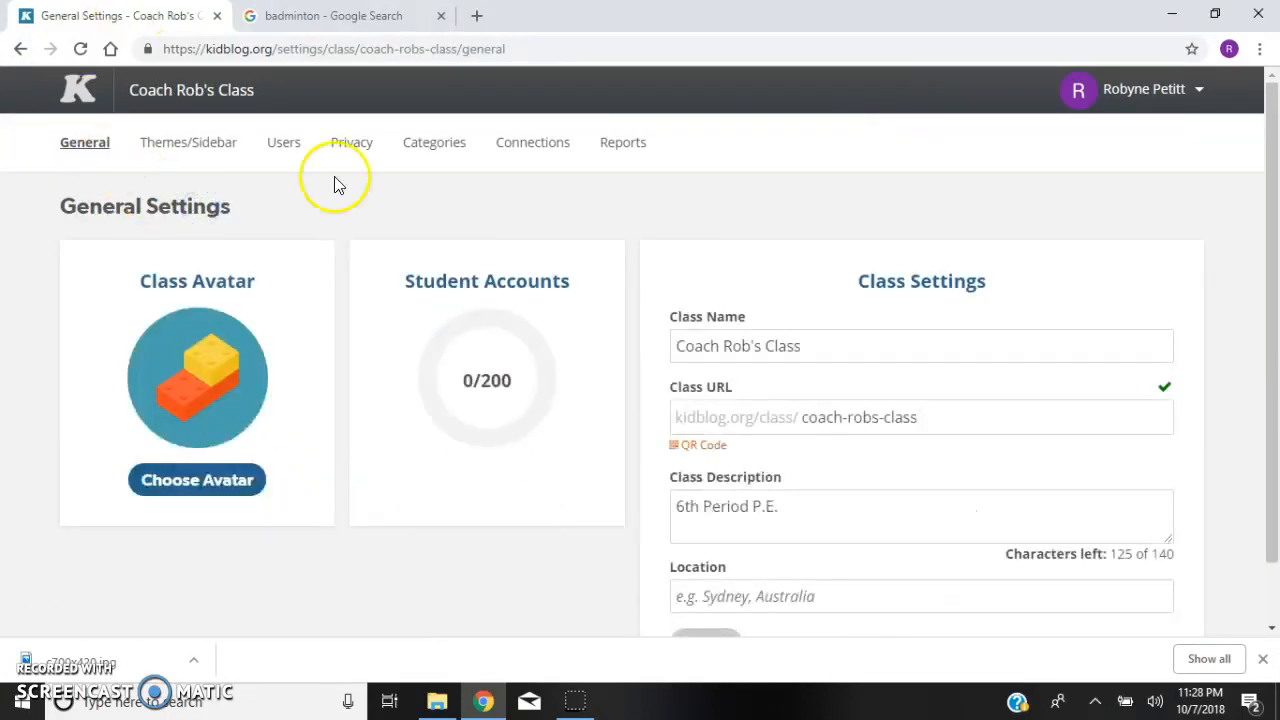
Look through the first two pages of ready-made avatars for the class and close the gallery without choosing one
left_click(191, 490)
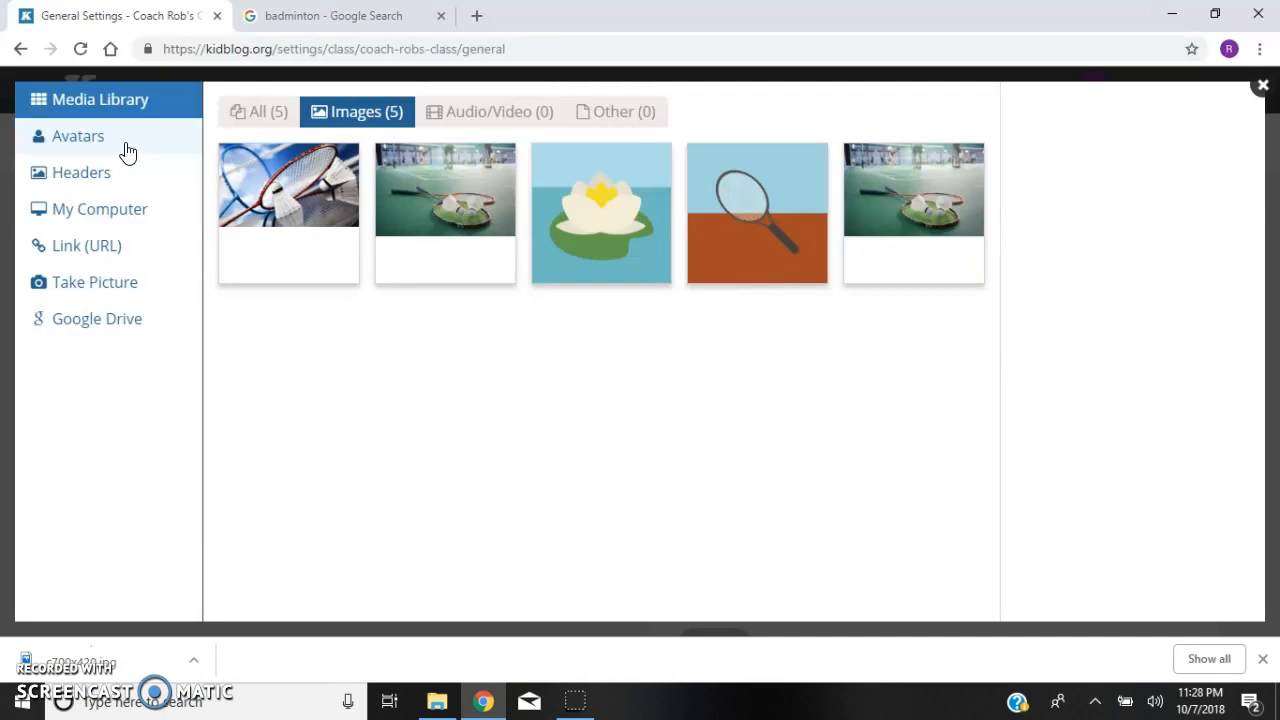
left_click(128, 150)
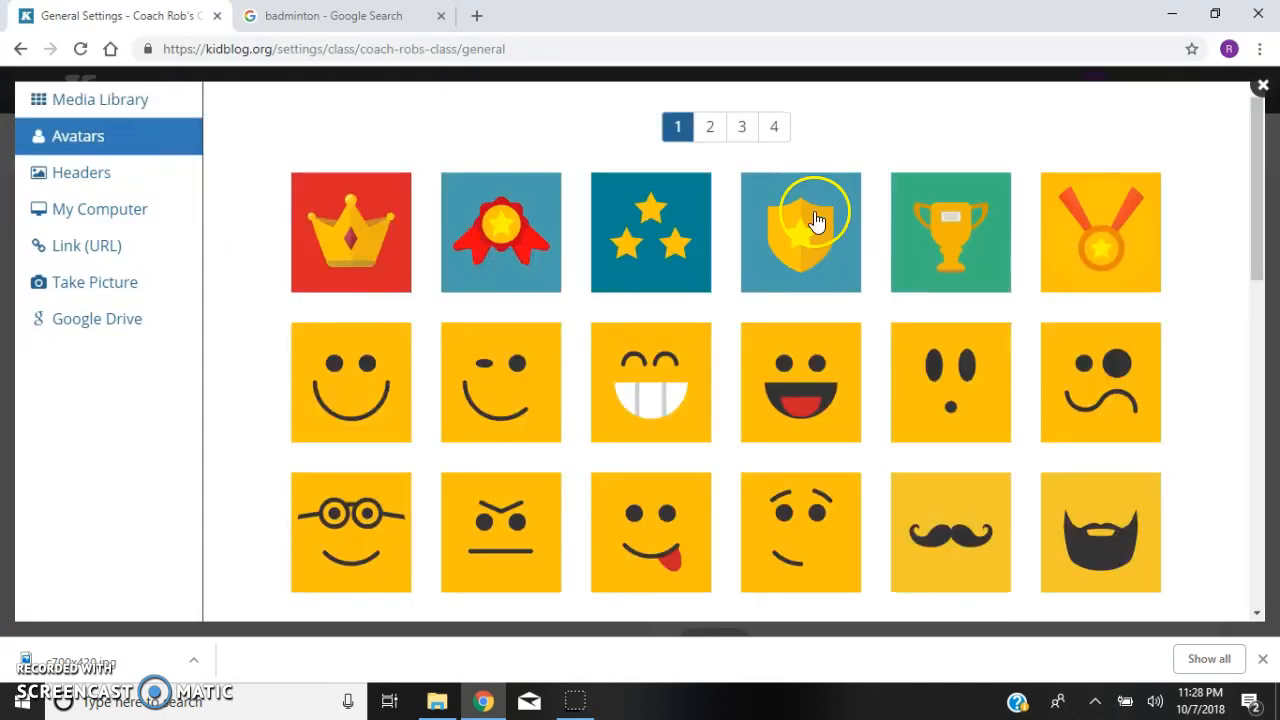
left_click_drag(1257, 257, 1272, 580)
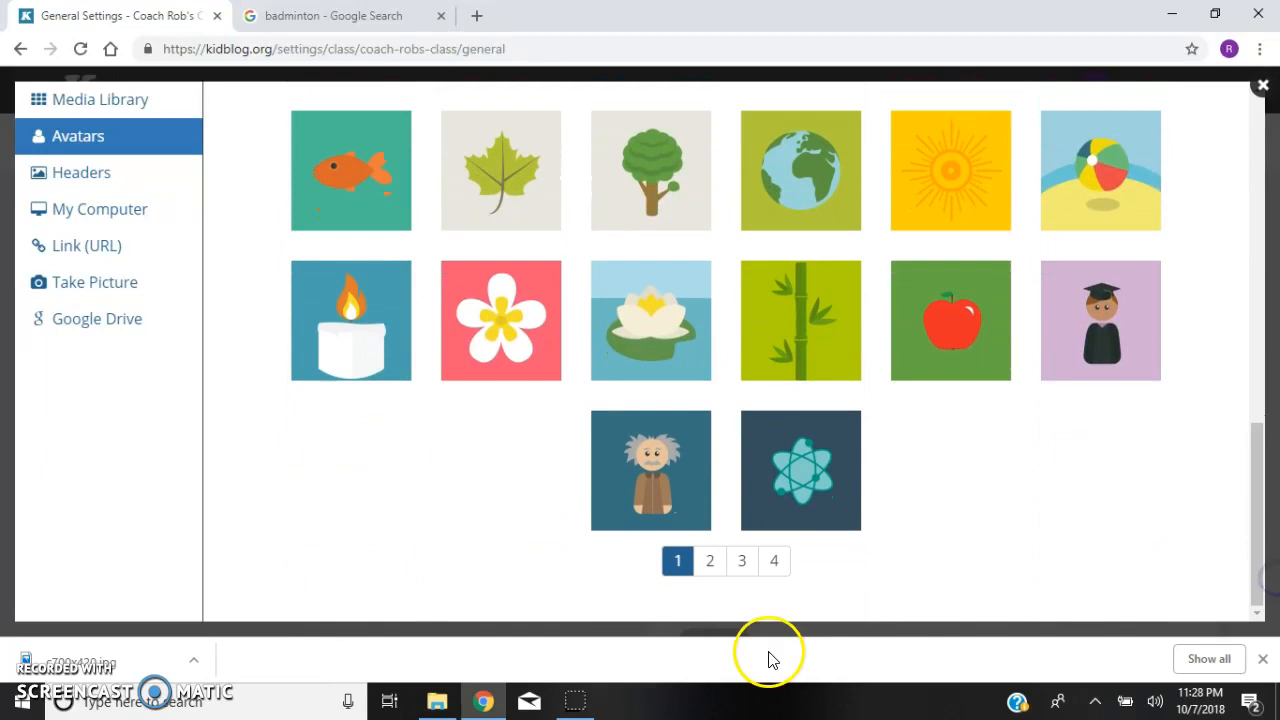
left_click(708, 568)
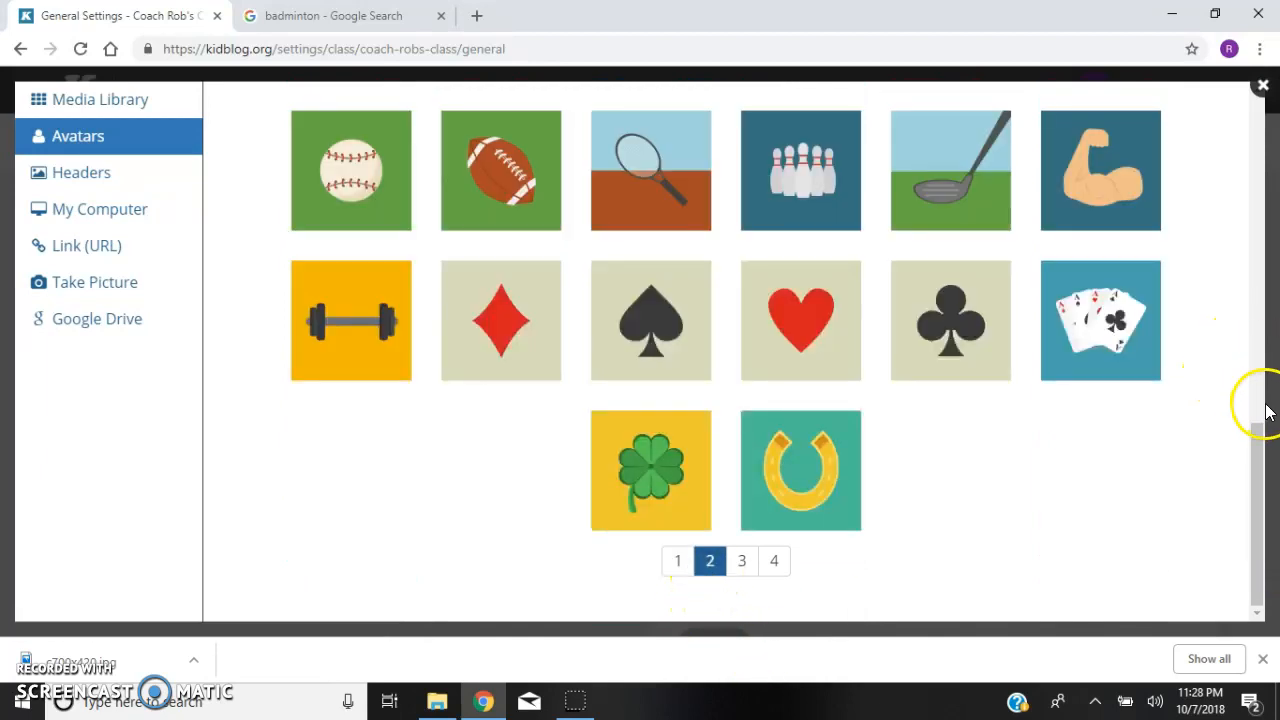
left_click_drag(1250, 441, 1251, 363)
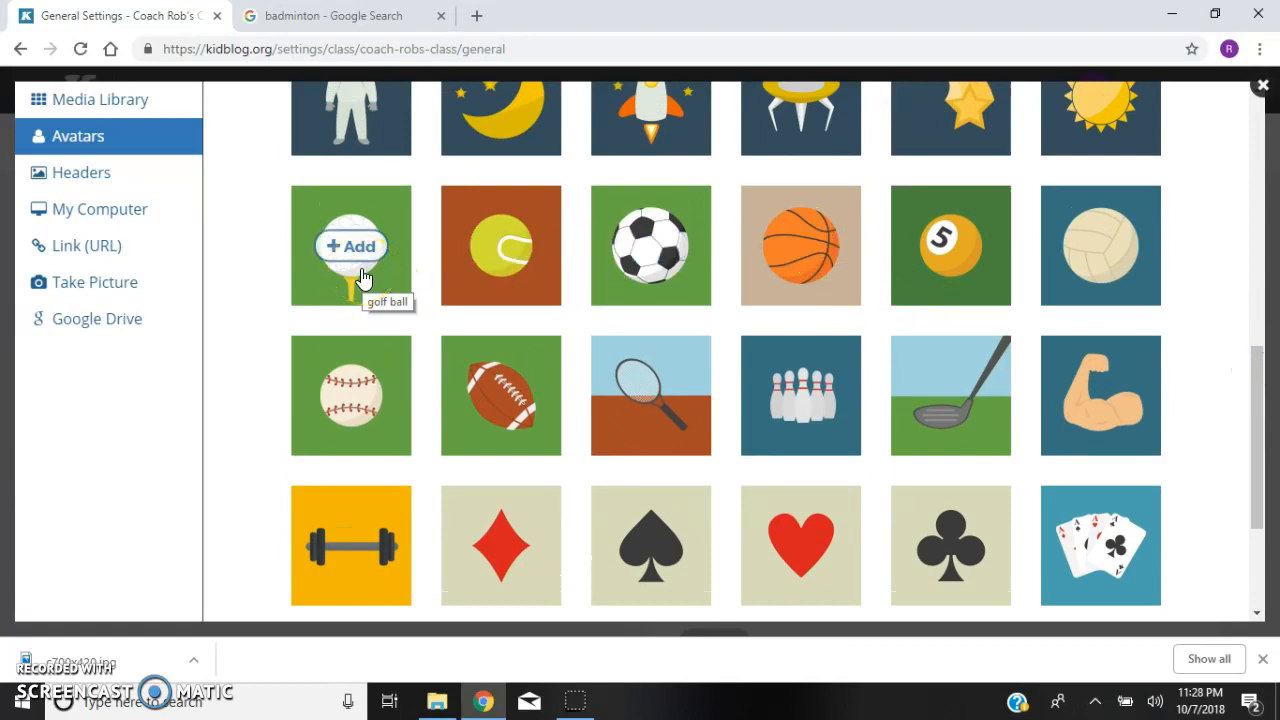
left_click(1261, 88)
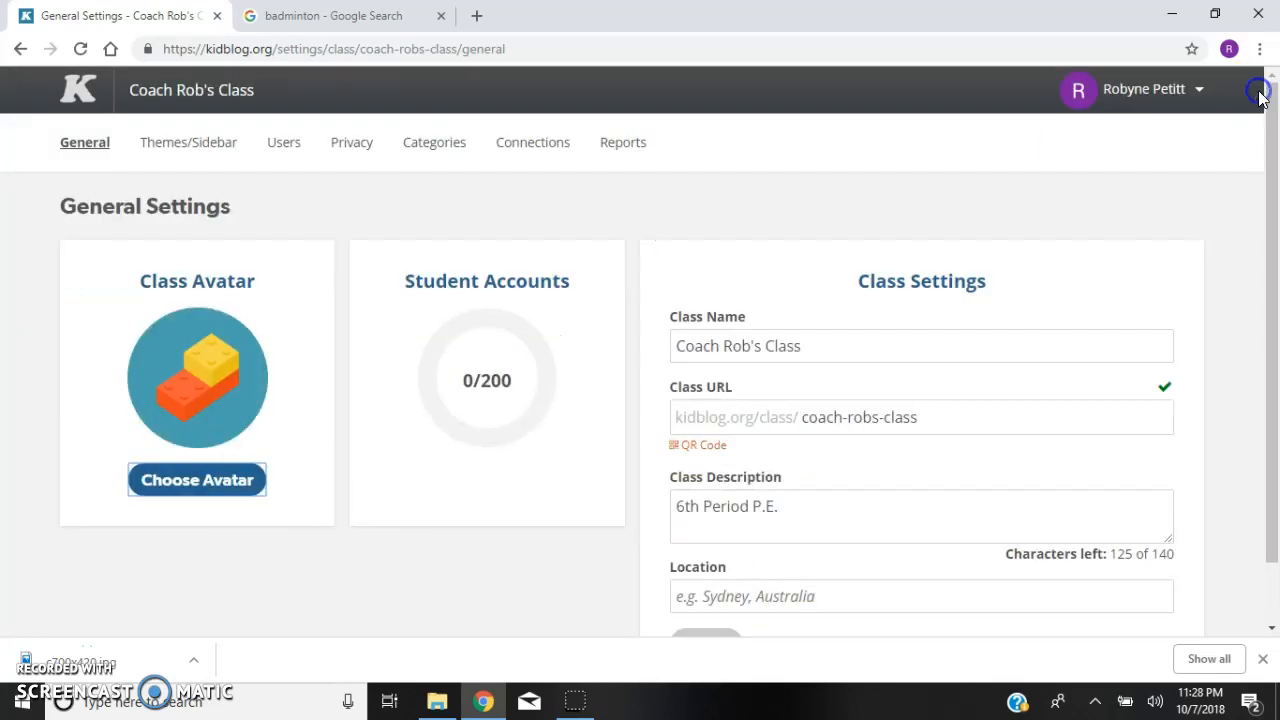
Set the class avatar to the racket image on the blue and brown background from the media library
left_click(208, 490)
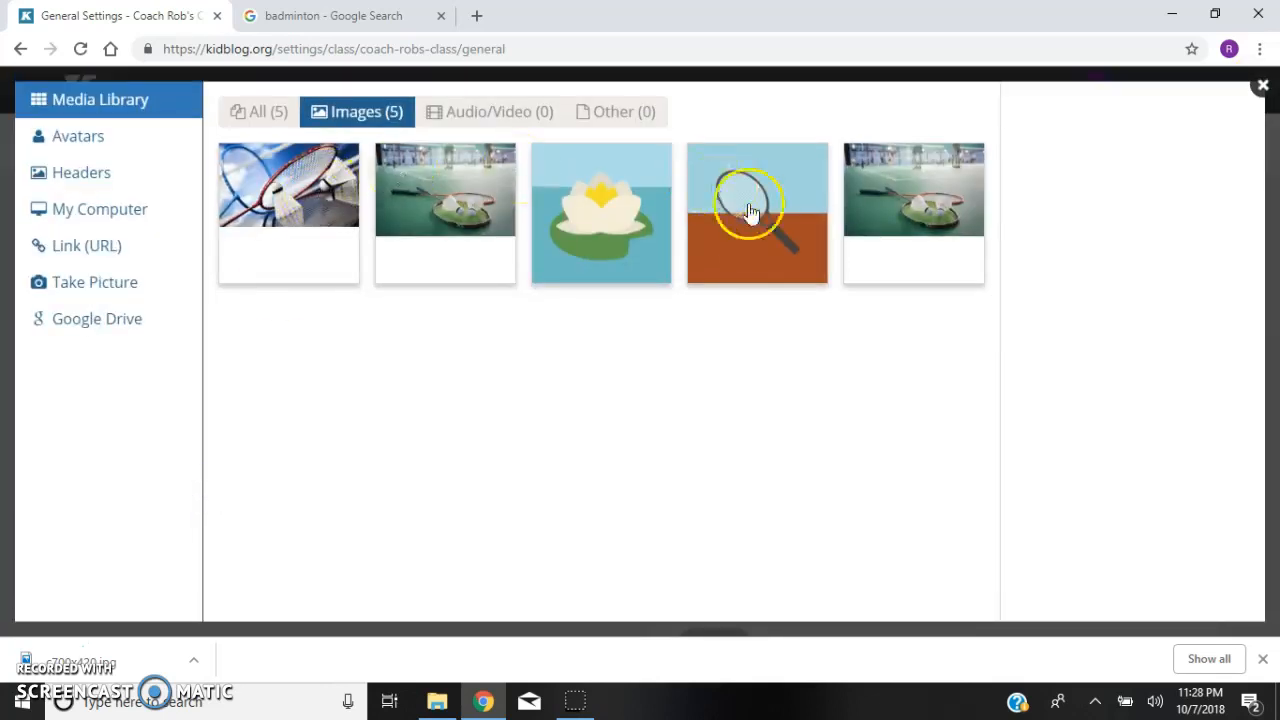
left_click(751, 234)
left_click(1150, 488)
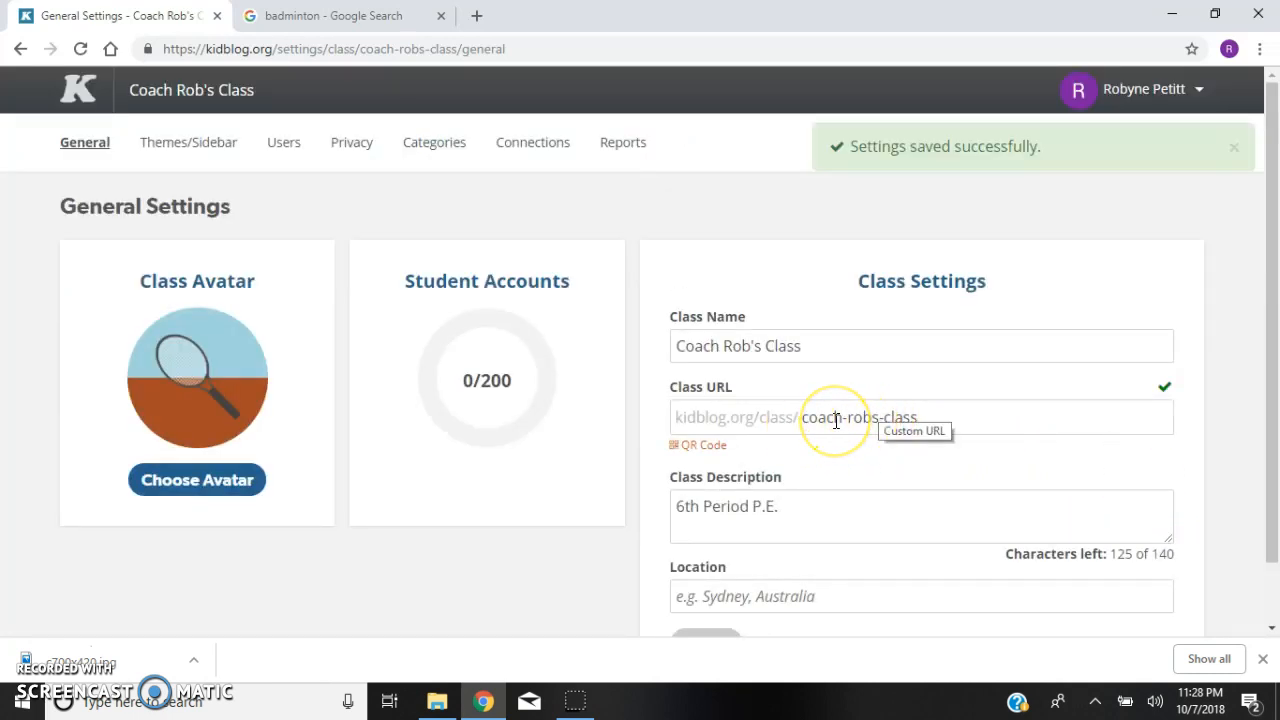
View the QR code for the class URL and look over the remaining class settings
left_click(680, 445)
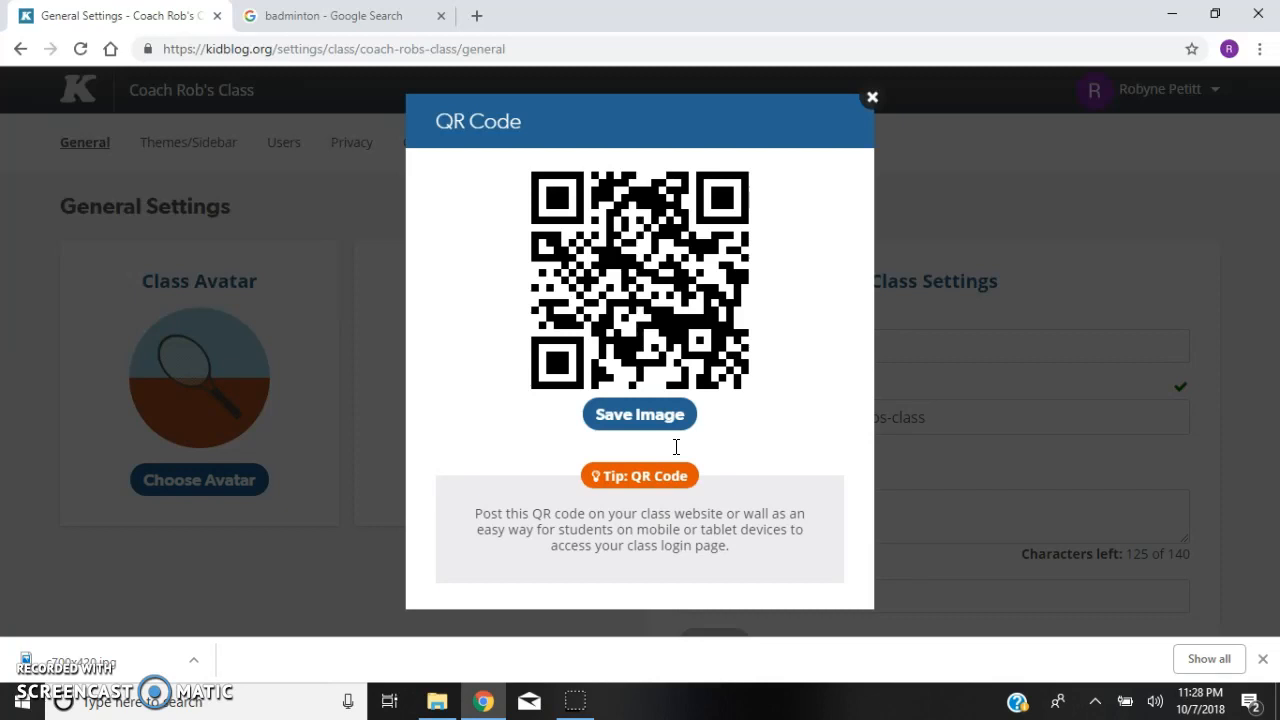
left_click(872, 98)
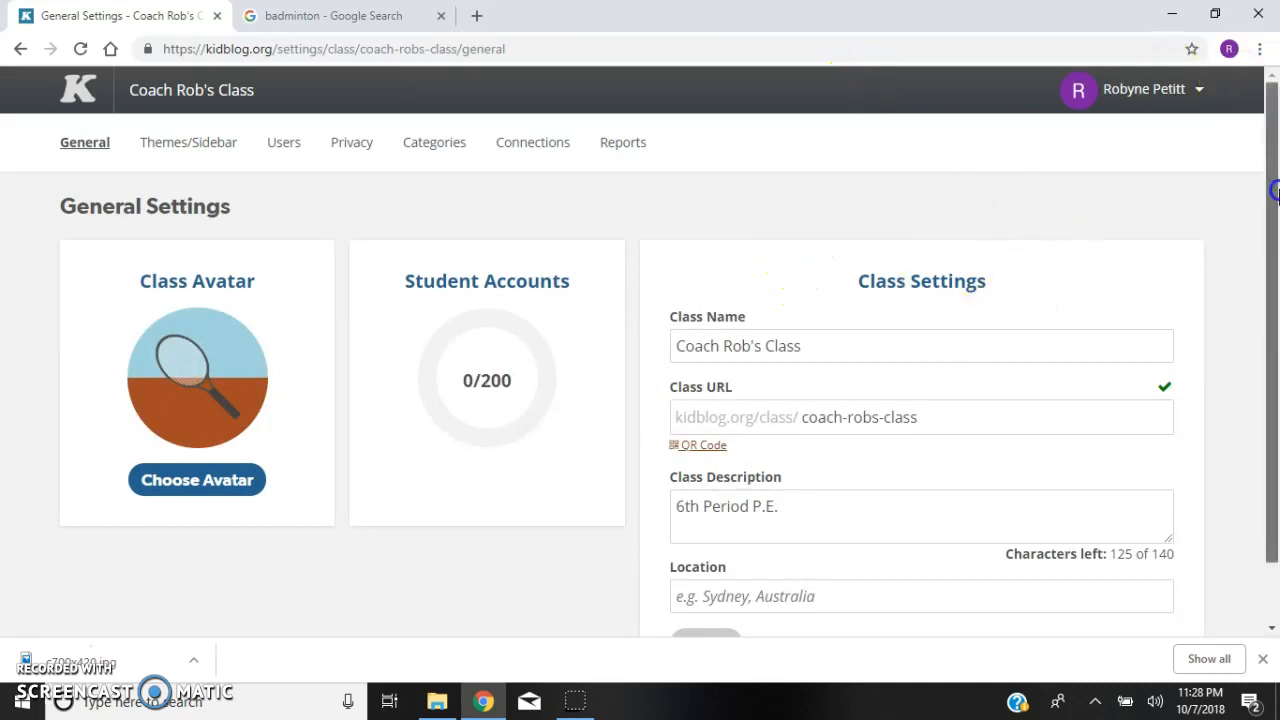
left_click_drag(1274, 187, 1275, 272)
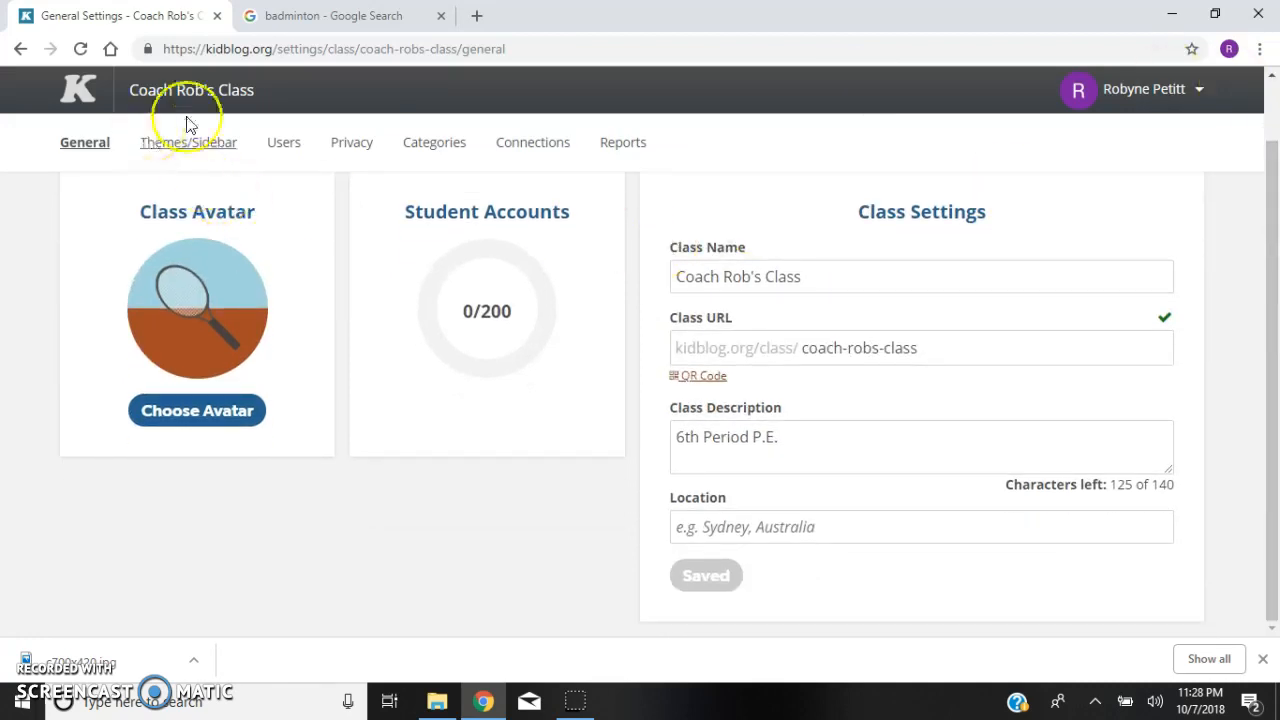
Return to the dashboard and open the Badminton post in the 6th Period P.E. class
left_click(76, 94)
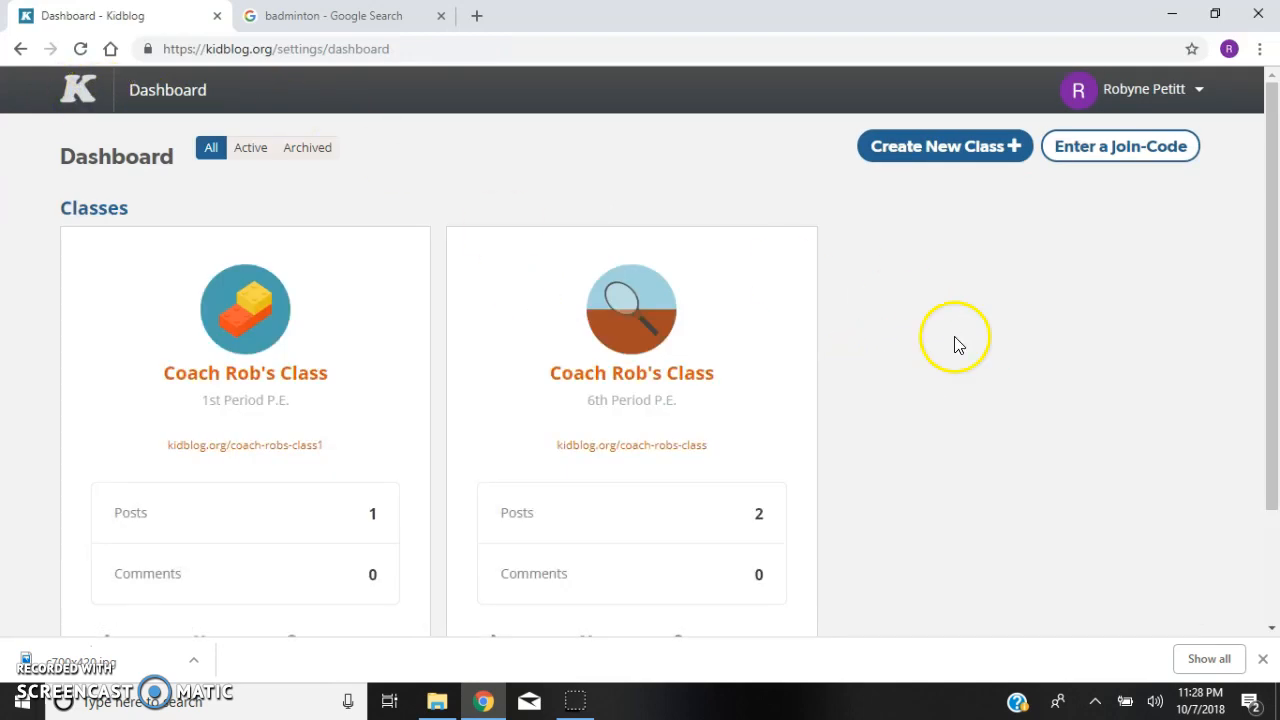
left_click(663, 373)
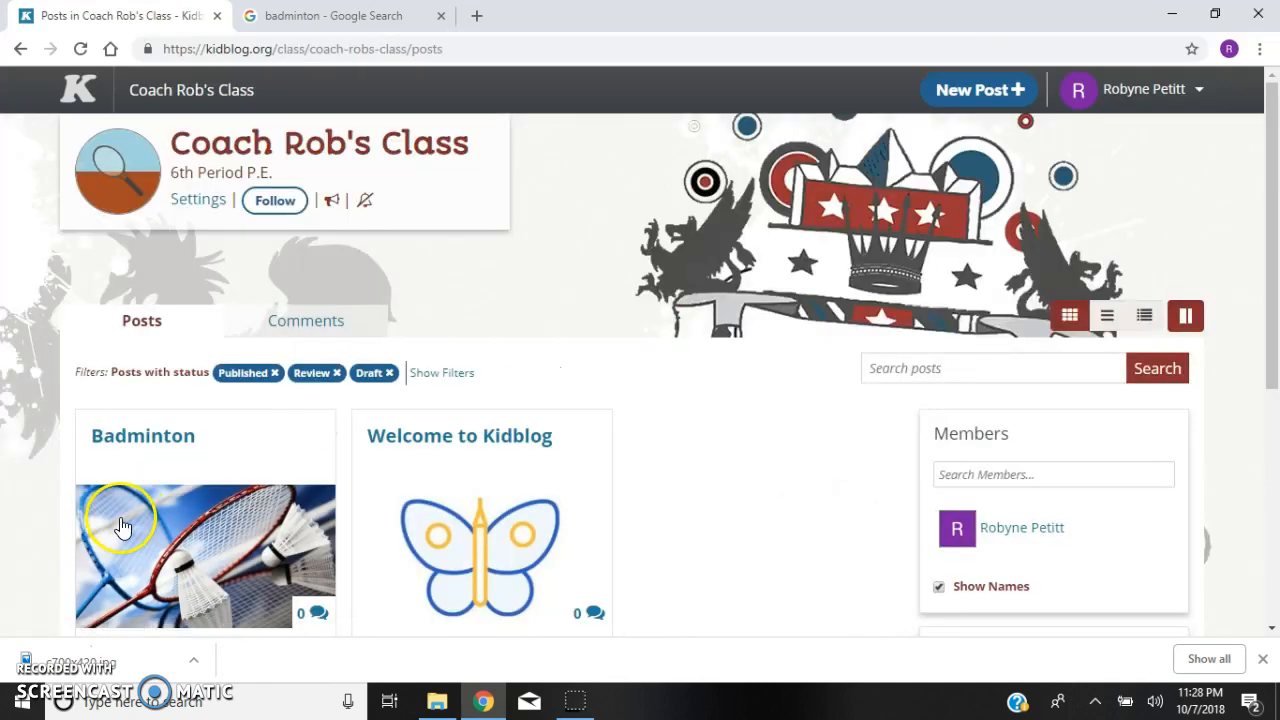
left_click(114, 514)
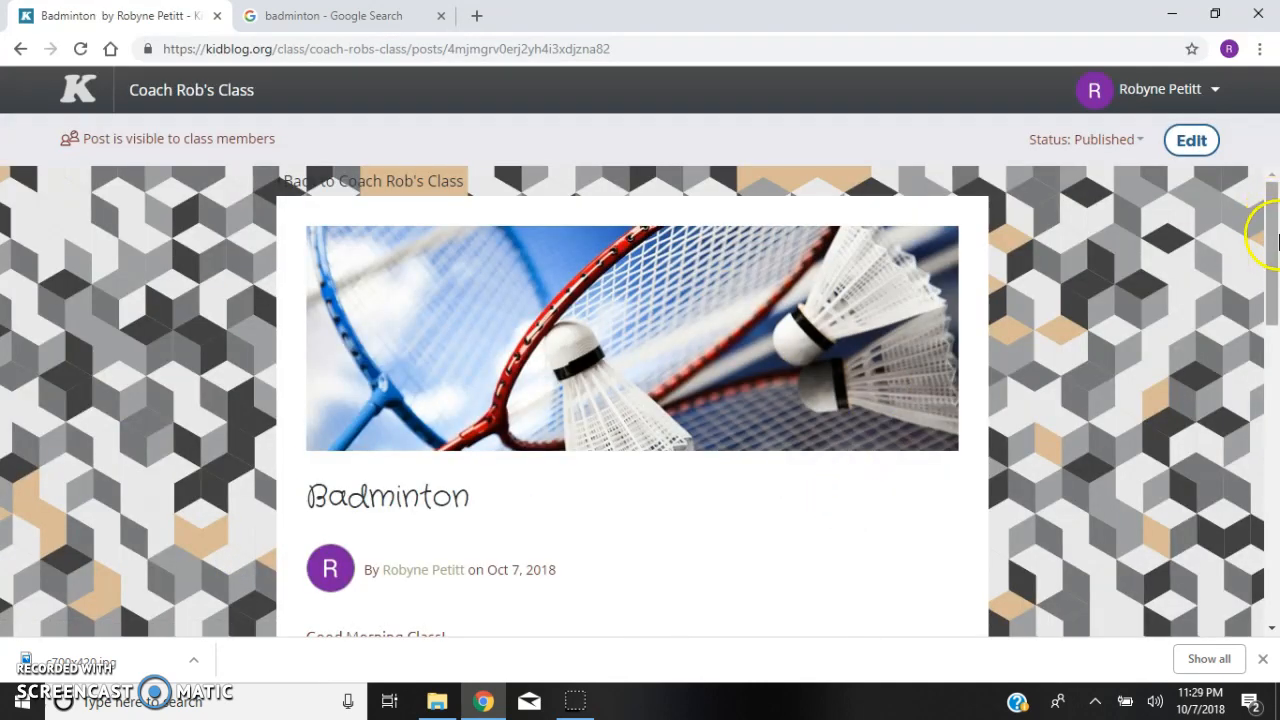
Post the comment "I love this sport!" on the Badminton post and view it below the comment form
left_click_drag(1271, 229, 1275, 534)
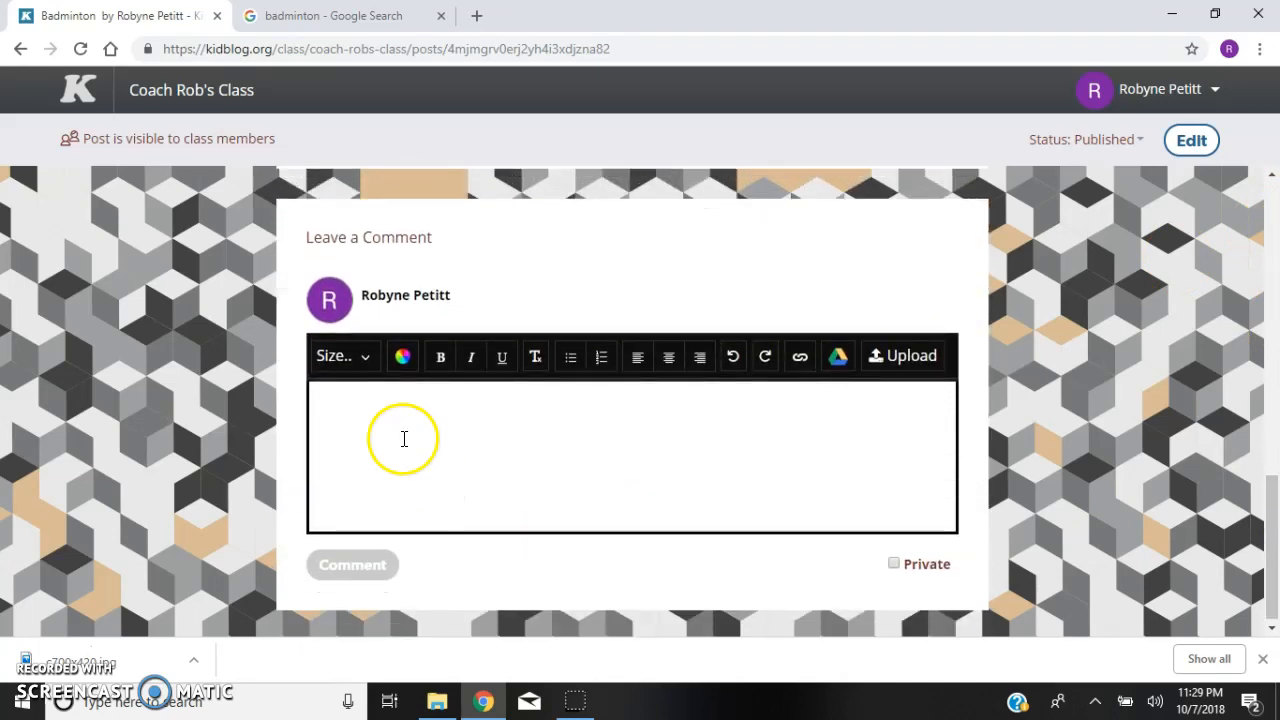
left_click(376, 411)
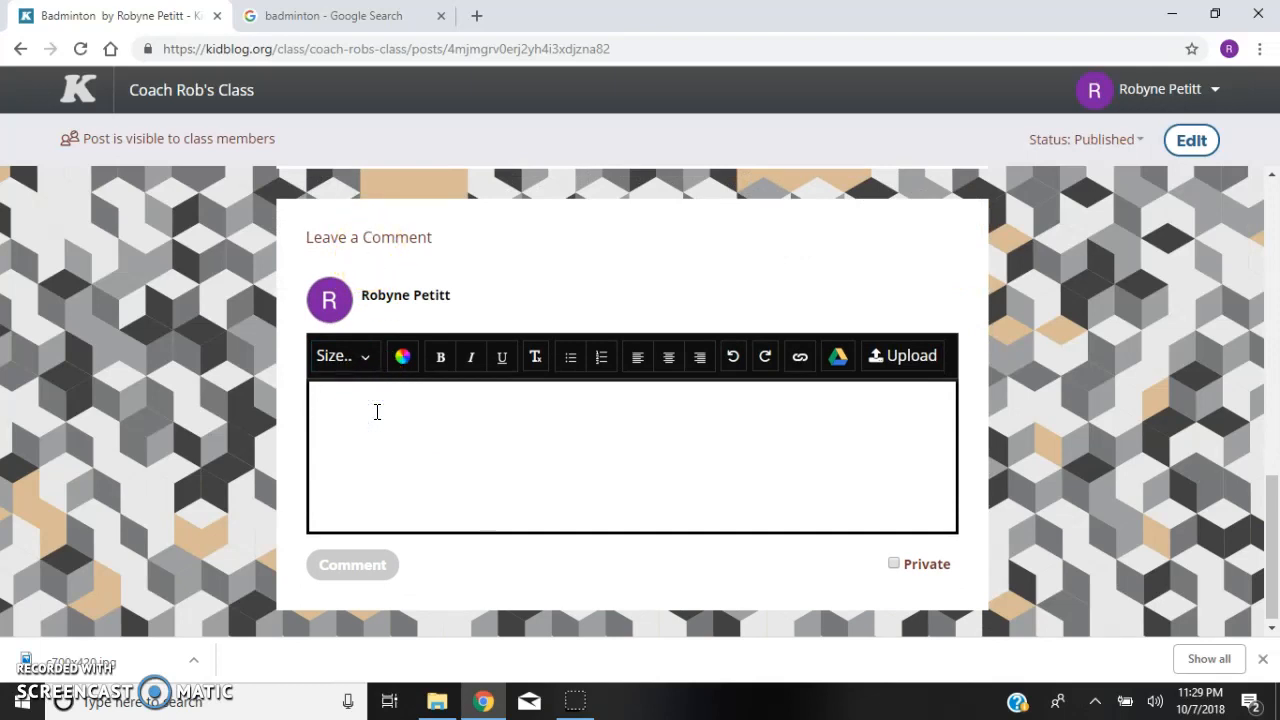
type("I love this sport!")
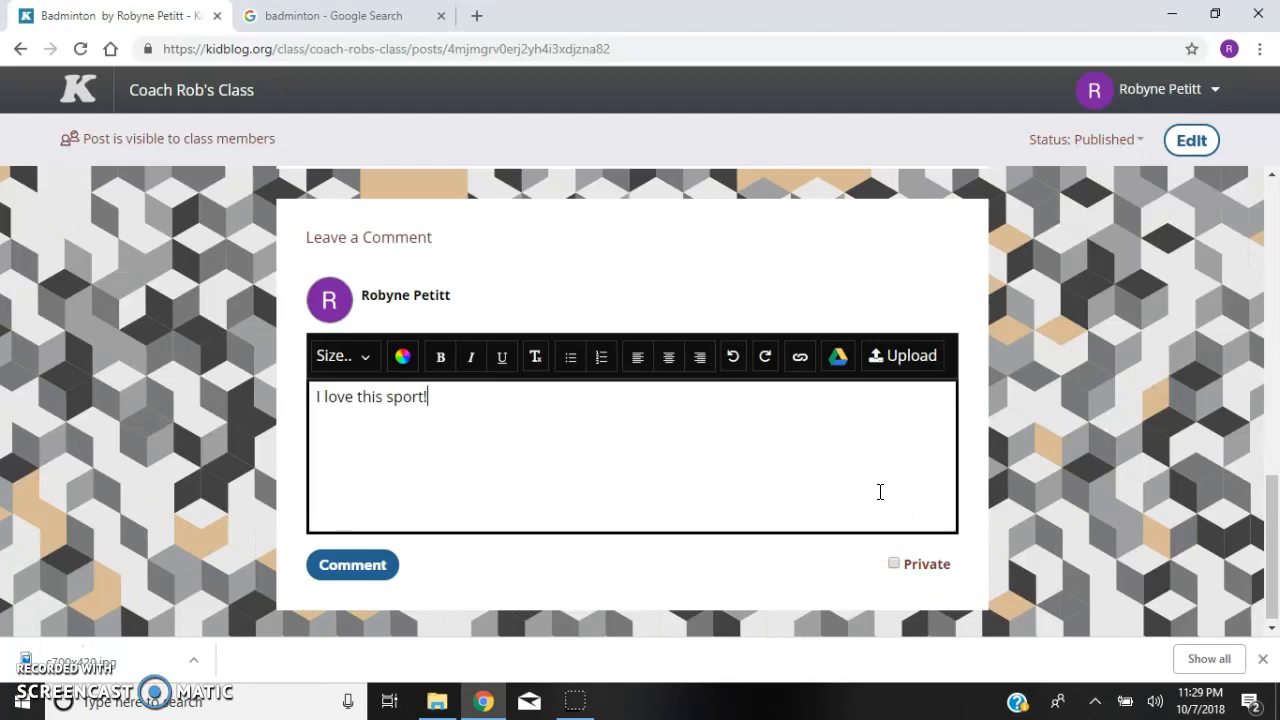
left_click(370, 566)
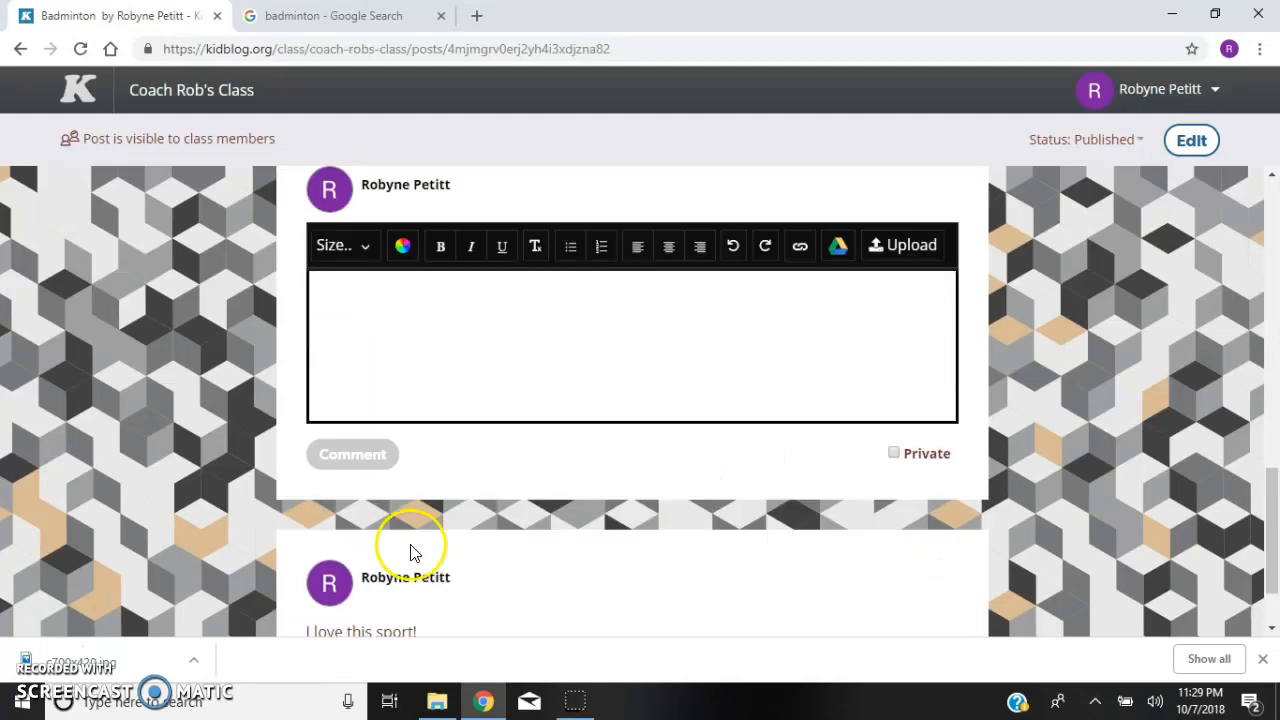
scroll(1273, 511, "down", 1)
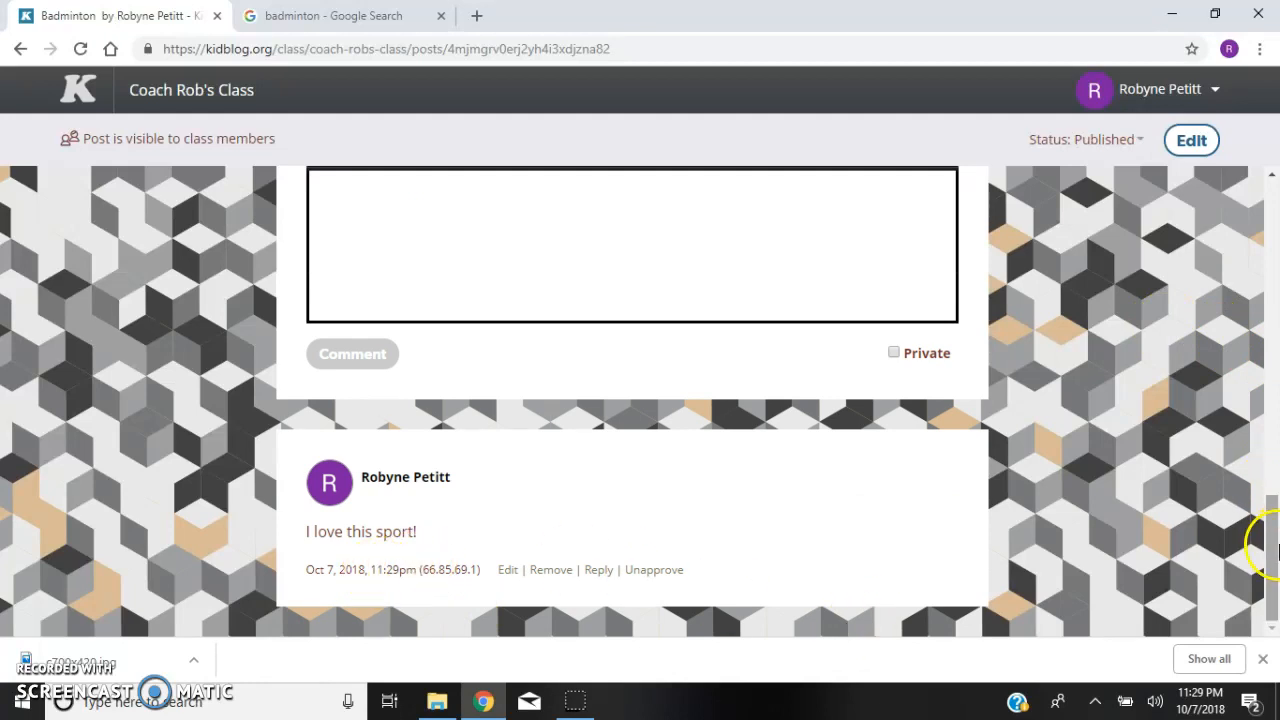
Reopen the Badminton post for editing and republish it to Classmates, finishing on the dashboard
left_click_drag(1268, 531, 1274, 200)
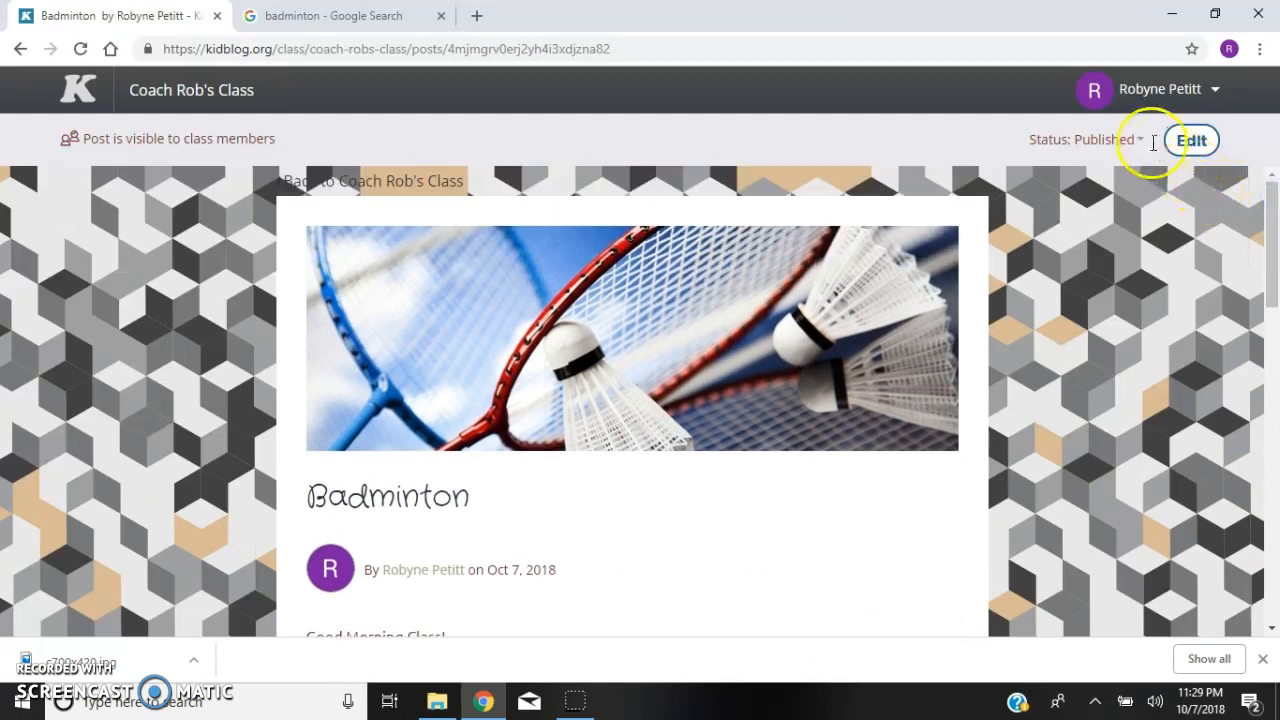
left_click(1188, 140)
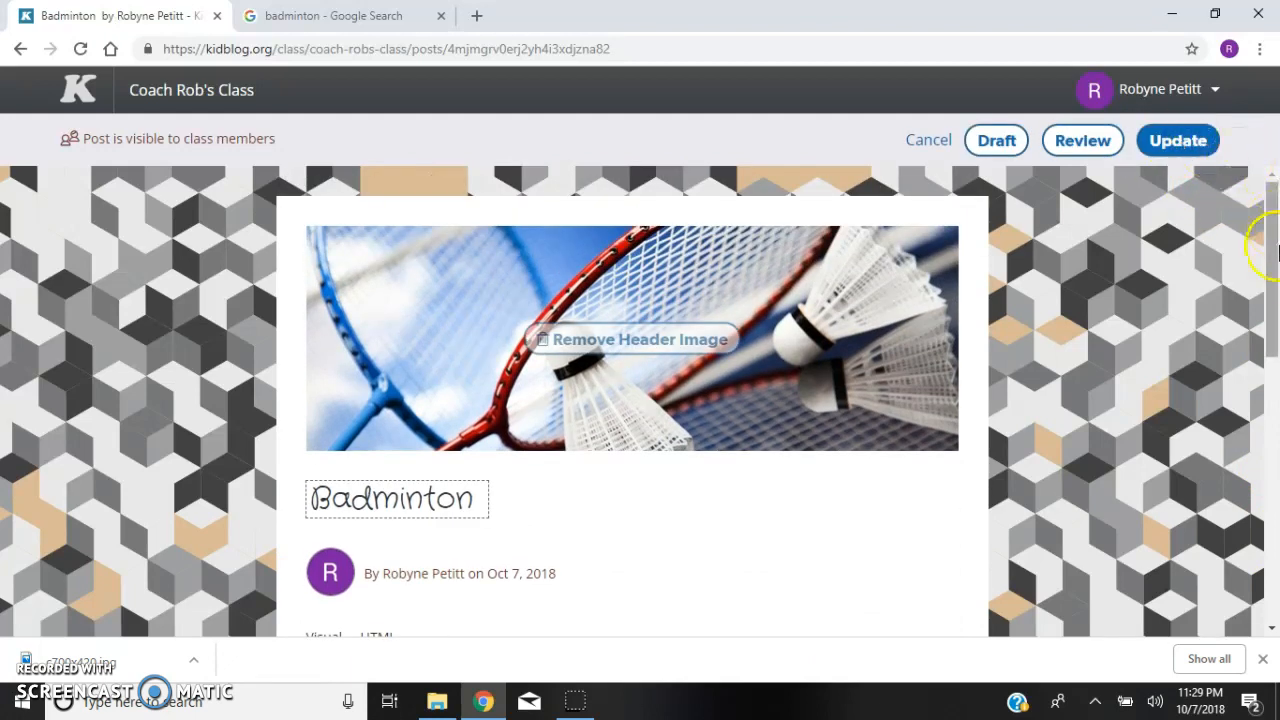
mouse_move(1271, 266)
left_mouse_down()
mouse_move(1276, 448)
mouse_move(1270, 243)
left_mouse_up()
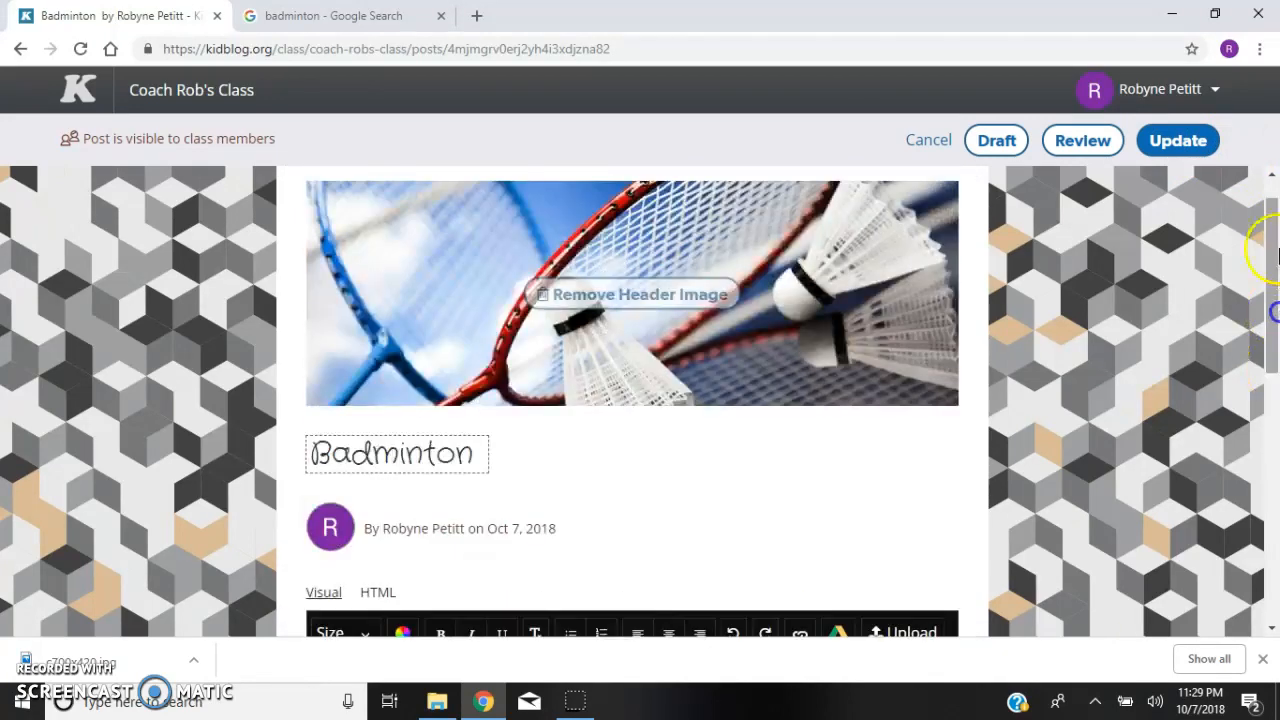
left_click(1193, 137)
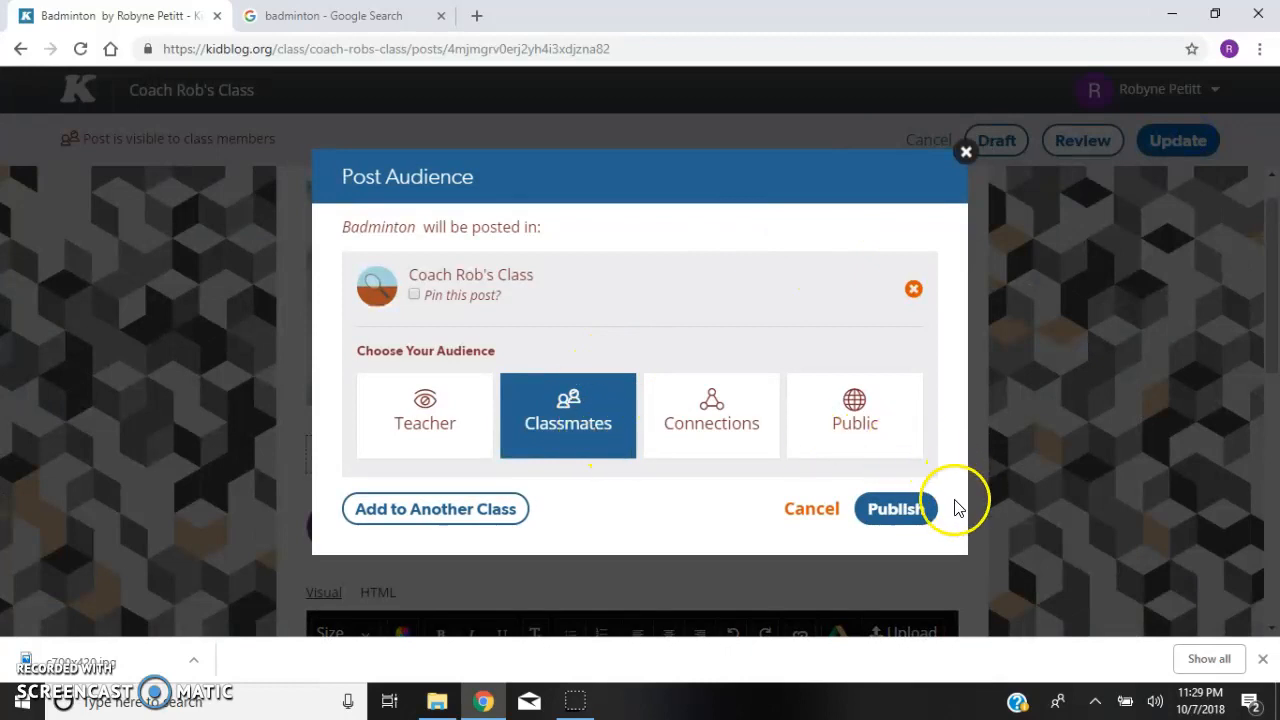
left_click(900, 514)
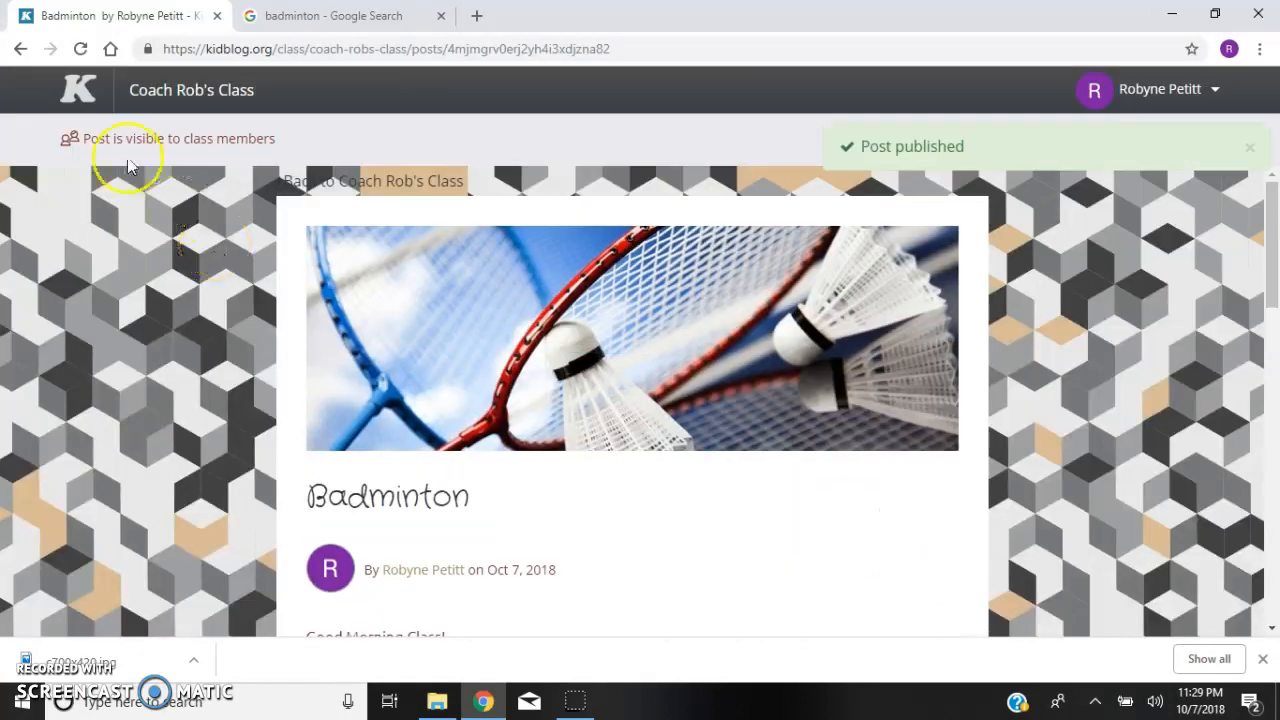
left_click(72, 92)
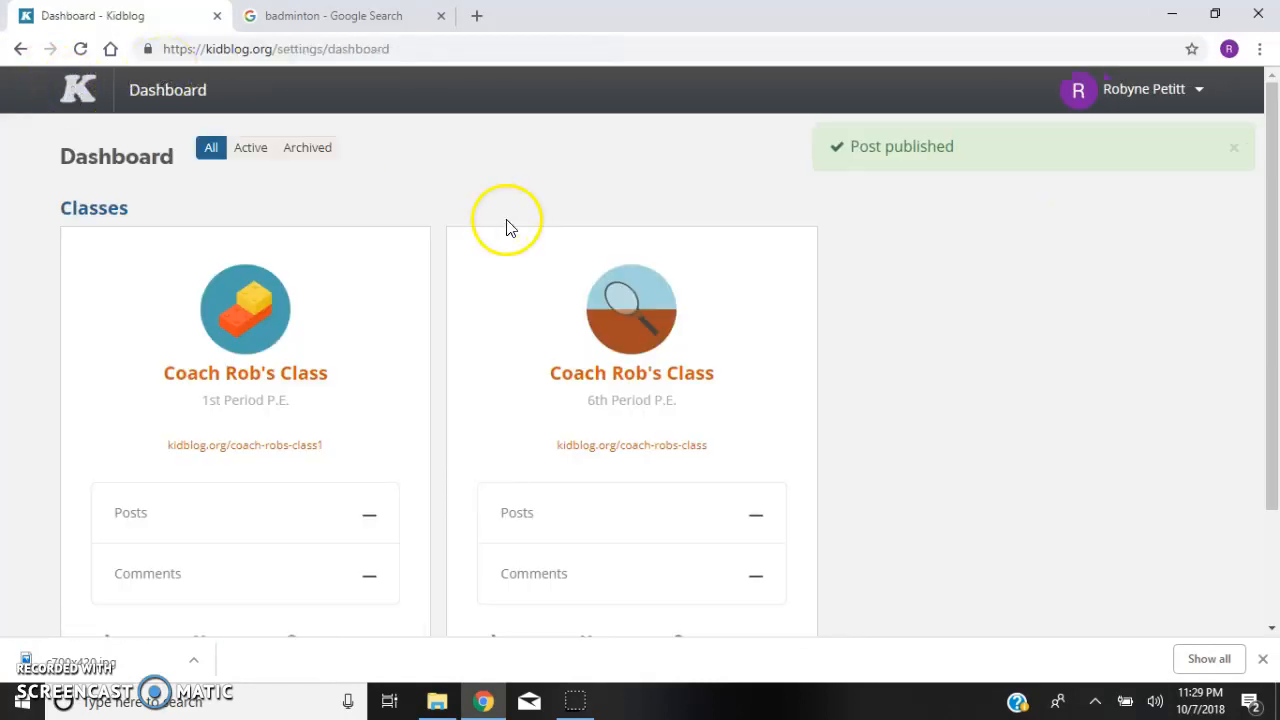